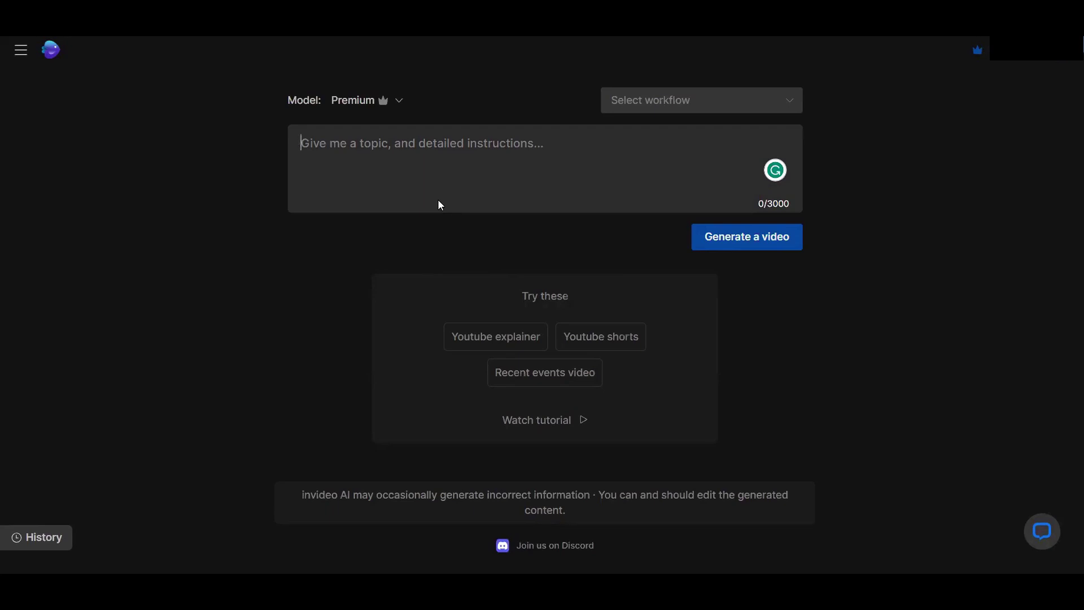
Review the available workflow choices for a new video without selecting one.
{"action": "left_click", "coordinate": [794, 108]}
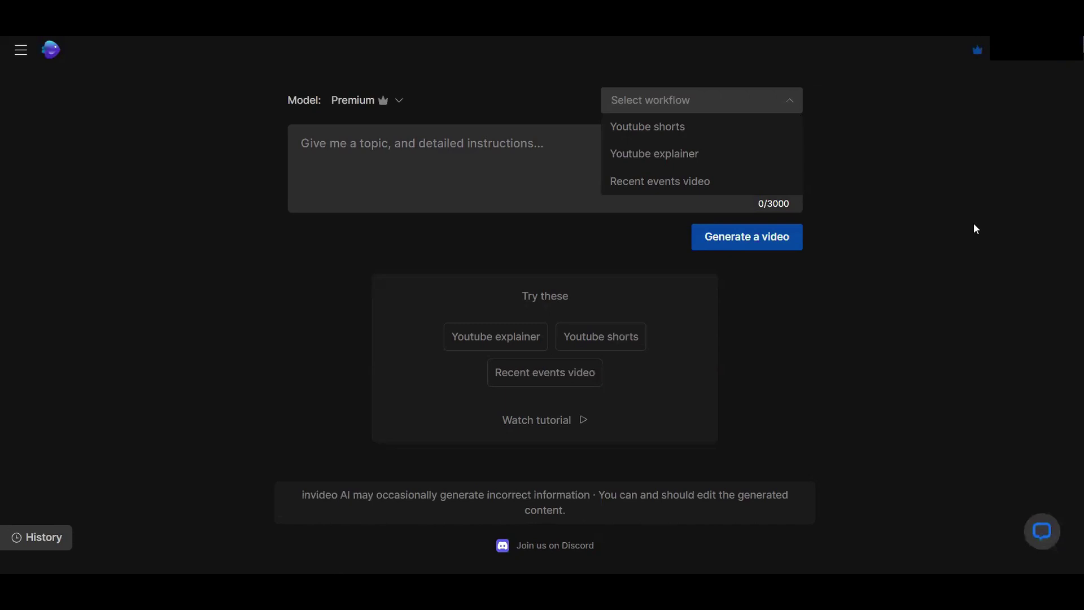
{"action": "left_click", "coordinate": [987, 273]}
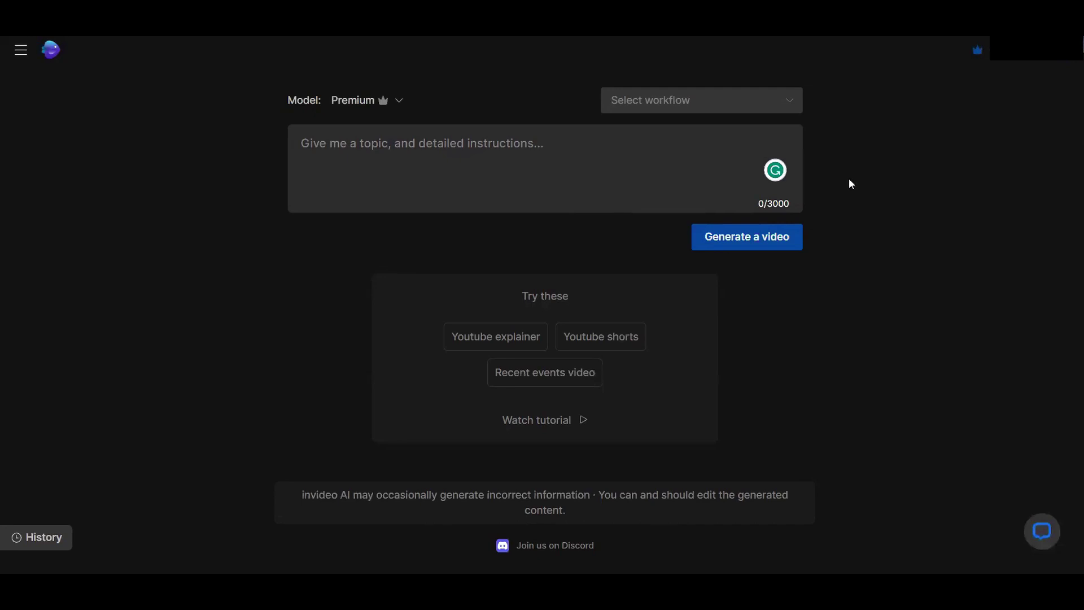
{"action": "left_click", "coordinate": [751, 97]}
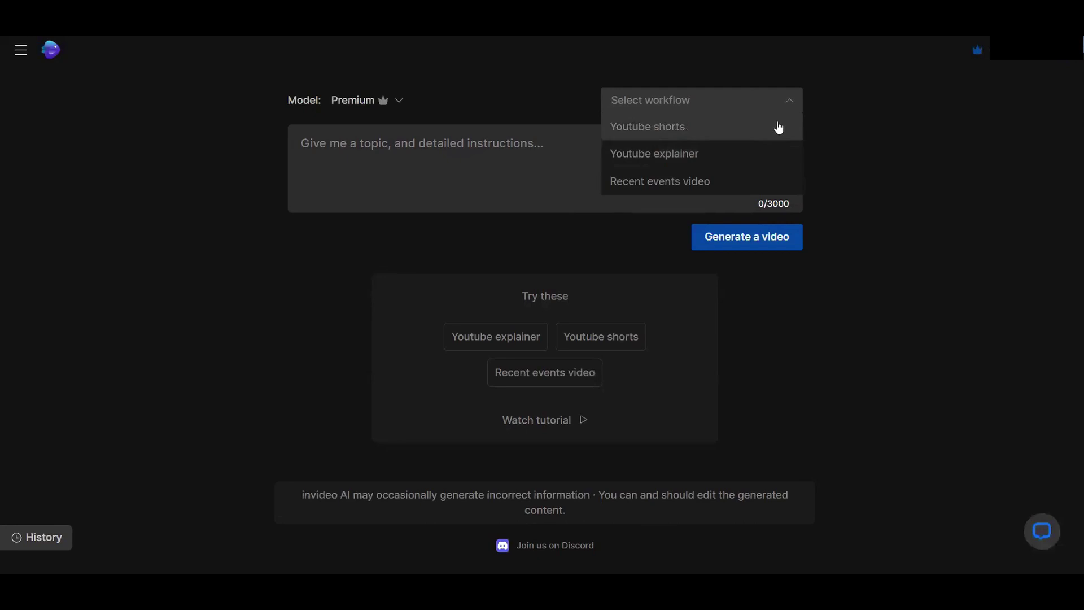
{"action": "left_click", "coordinate": [958, 141]}
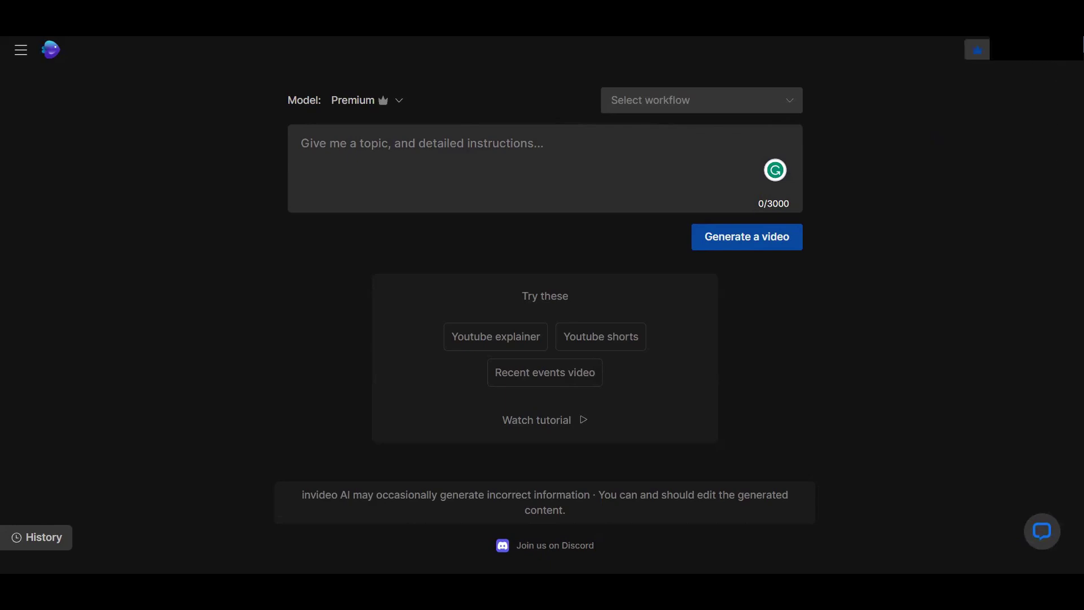
Open the pricing plans and examine what the Free, Plus and Max plans include under yearly billing.
{"action": "left_click", "coordinate": [978, 50]}
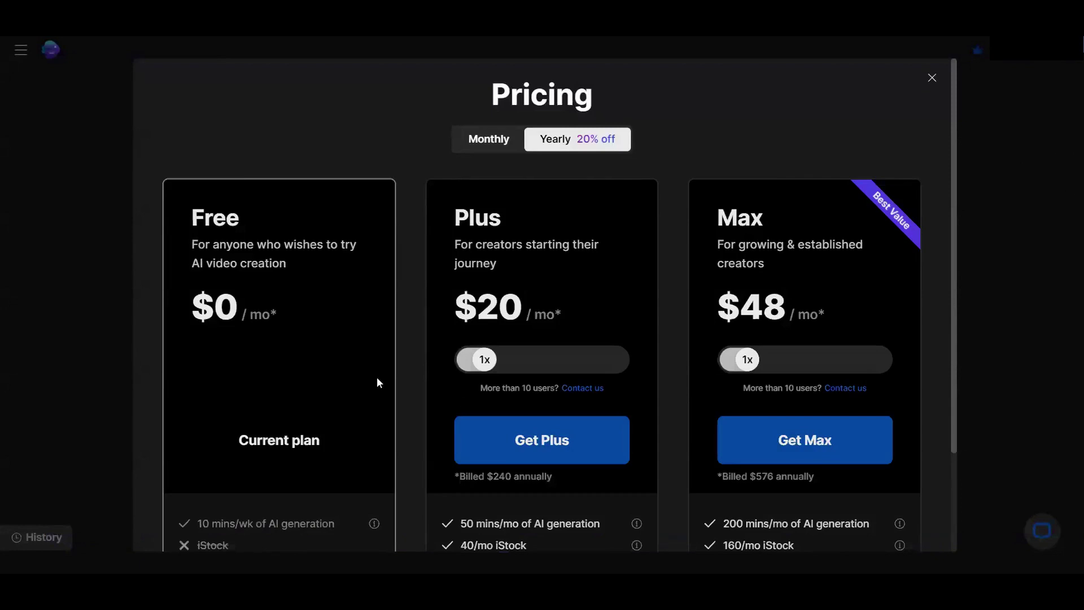
{"action": "scroll", "coordinate": [342, 316], "scroll_direction": "down", "scroll_amount": 3}
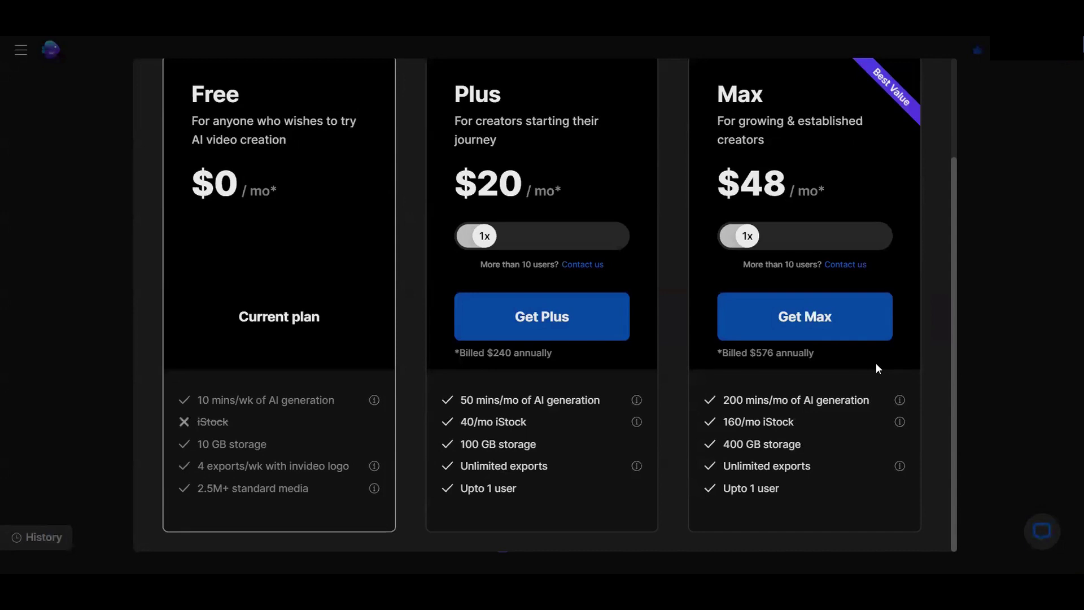
{"action": "scroll", "coordinate": [955, 356], "scroll_direction": "up", "scroll_amount": 3}
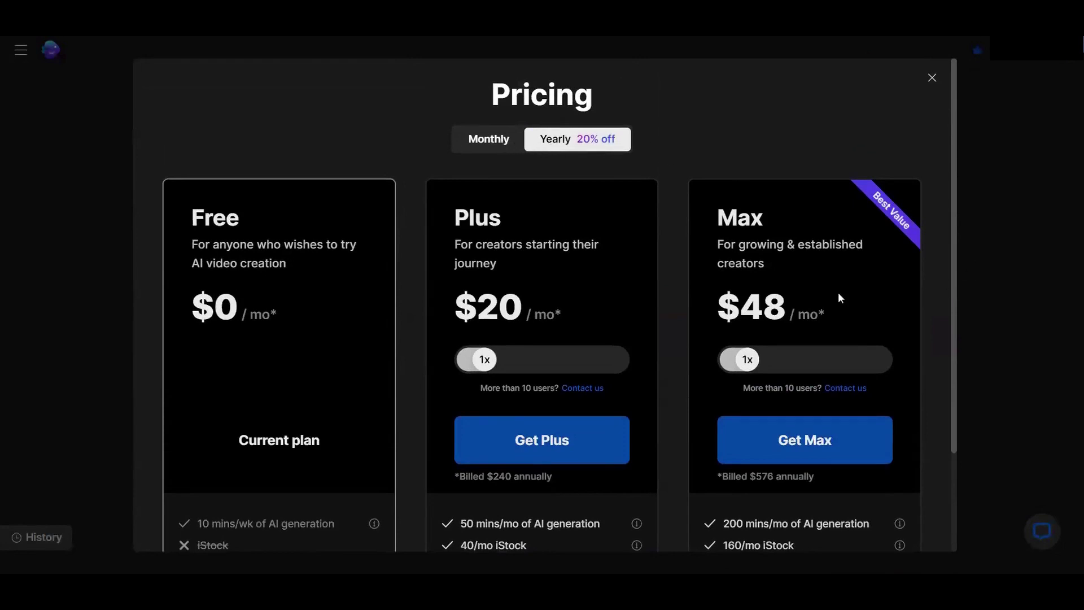
Compare the Plus and Max plan prices under monthly and yearly billing.
{"action": "left_click", "coordinate": [488, 142]}
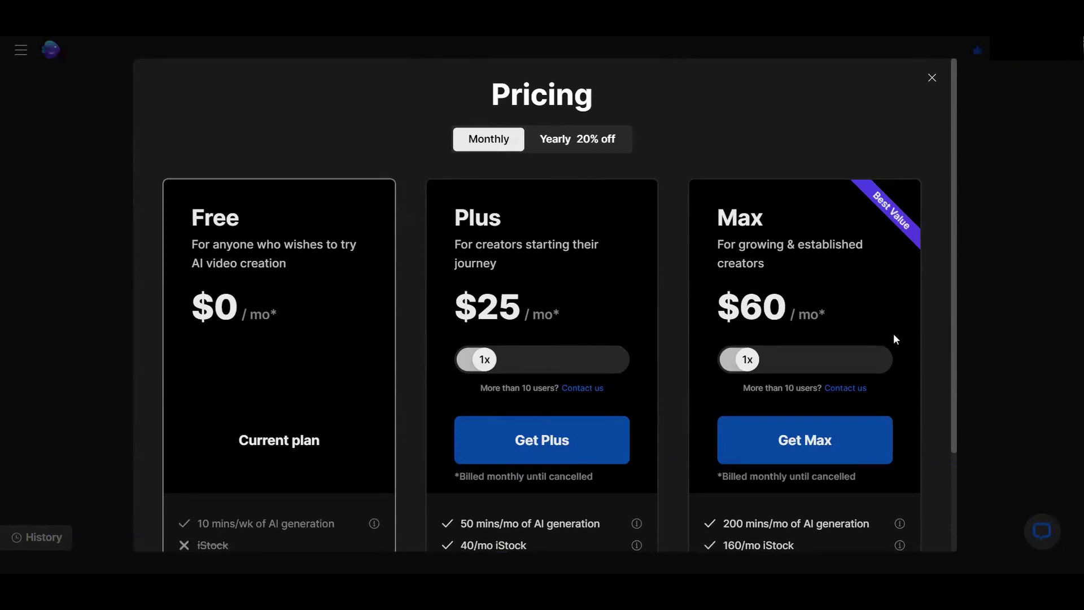
{"action": "scroll", "coordinate": [898, 336], "scroll_direction": "down", "scroll_amount": 1}
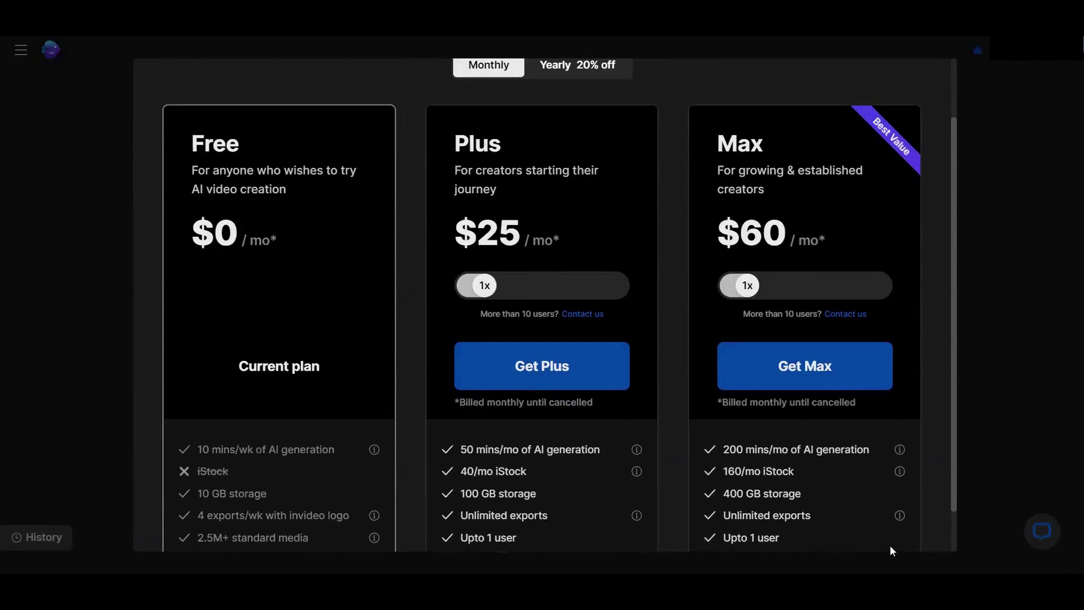
{"action": "scroll", "coordinate": [750, 404], "scroll_direction": "up", "scroll_amount": 1}
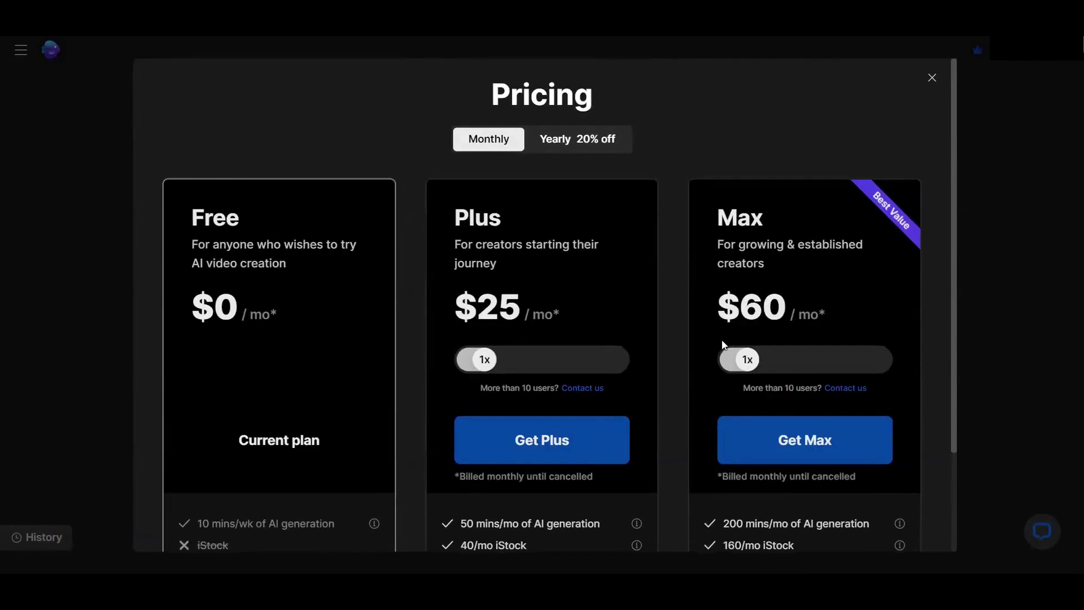
{"action": "left_click", "coordinate": [577, 147]}
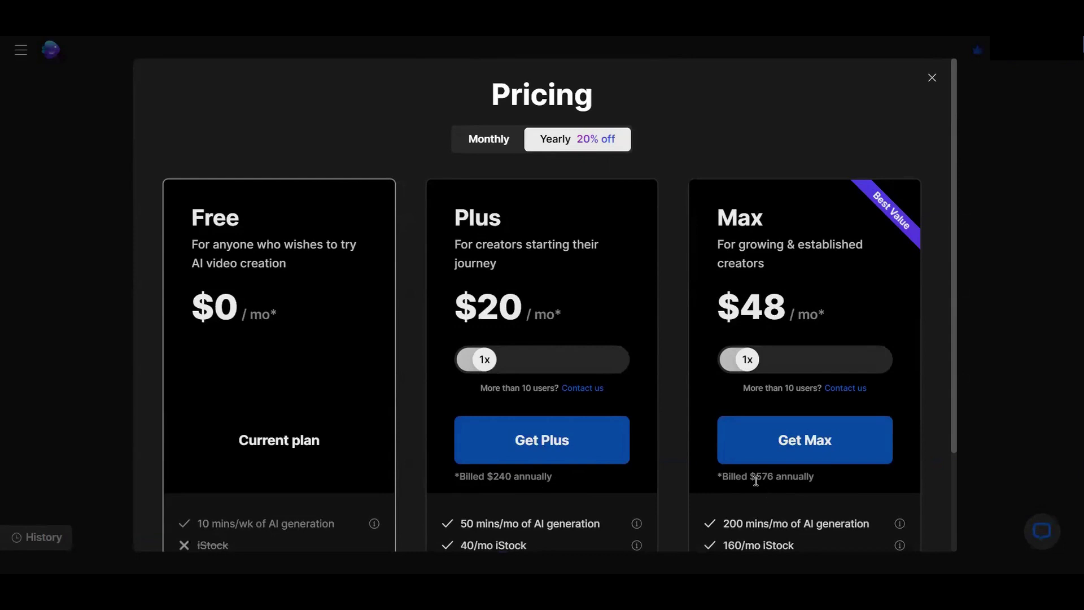
{"action": "left_click", "coordinate": [492, 138]}
{"action": "left_click", "coordinate": [568, 137]}
Set the Plus plan to 4x, check it under monthly billing, and close the pricing plans.
{"action": "scroll", "coordinate": [761, 198], "scroll_direction": "down", "scroll_amount": 2}
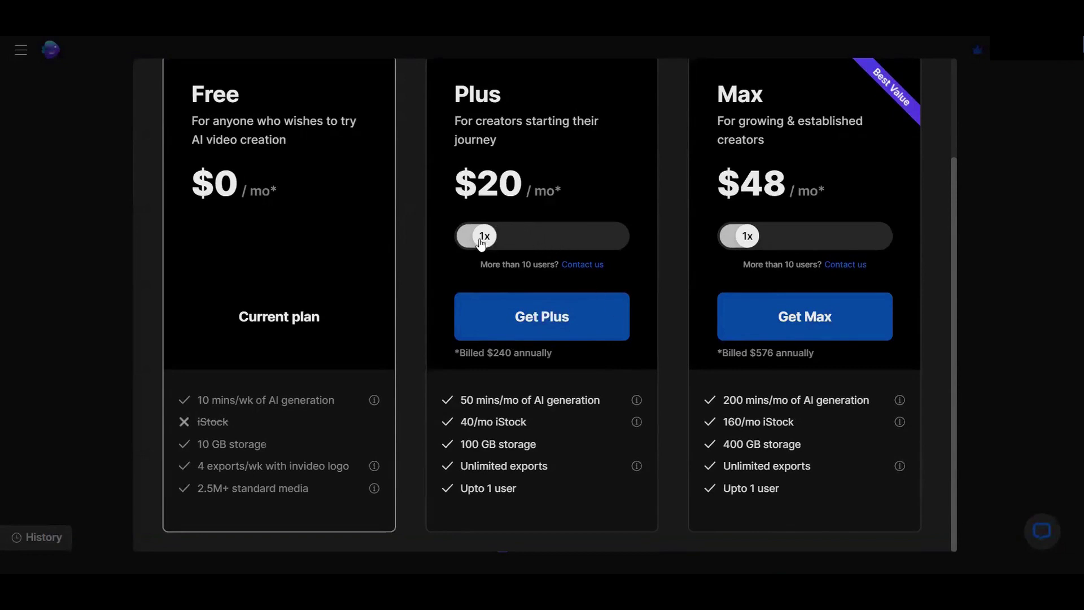
{"action": "left_click_drag", "start_coordinate": [491, 249], "coordinate": [528, 250]}
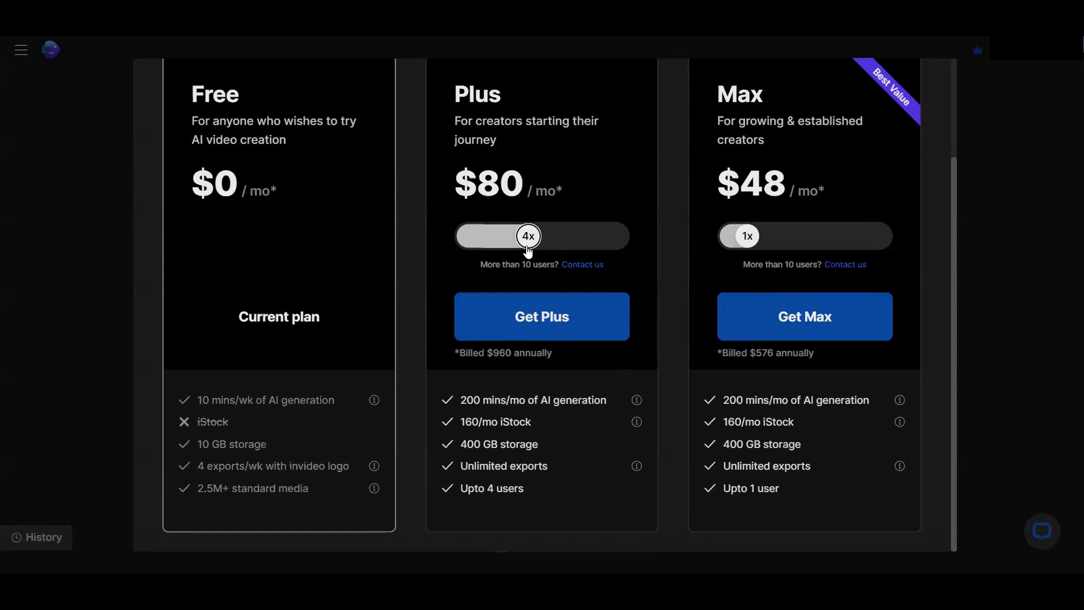
{"action": "scroll", "coordinate": [625, 280], "scroll_direction": "up", "scroll_amount": 3}
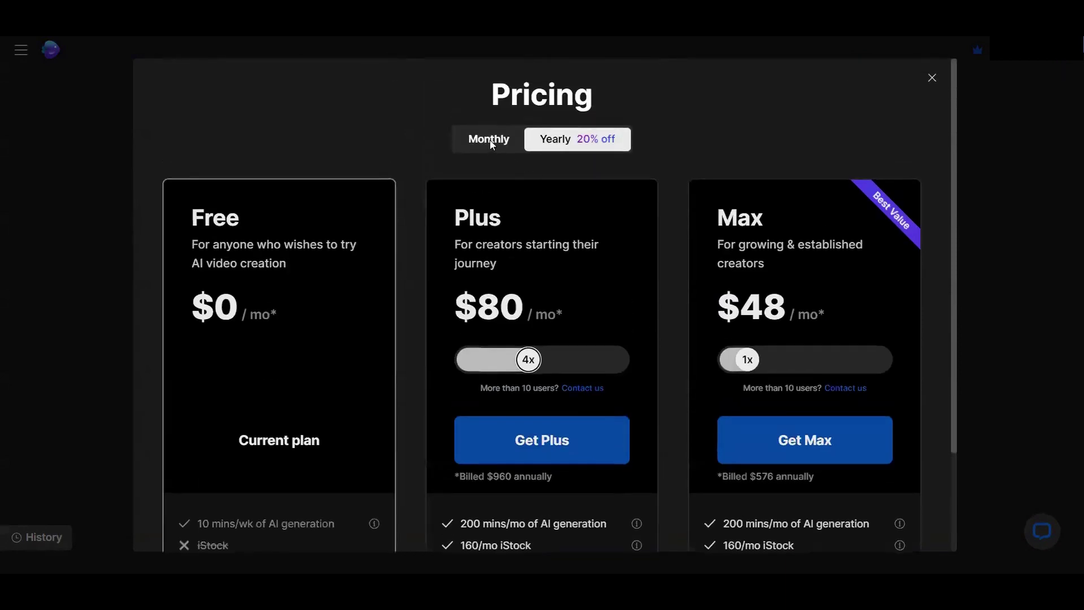
{"action": "left_click", "coordinate": [490, 141]}
{"action": "scroll", "coordinate": [614, 294], "scroll_direction": "down", "scroll_amount": 3}
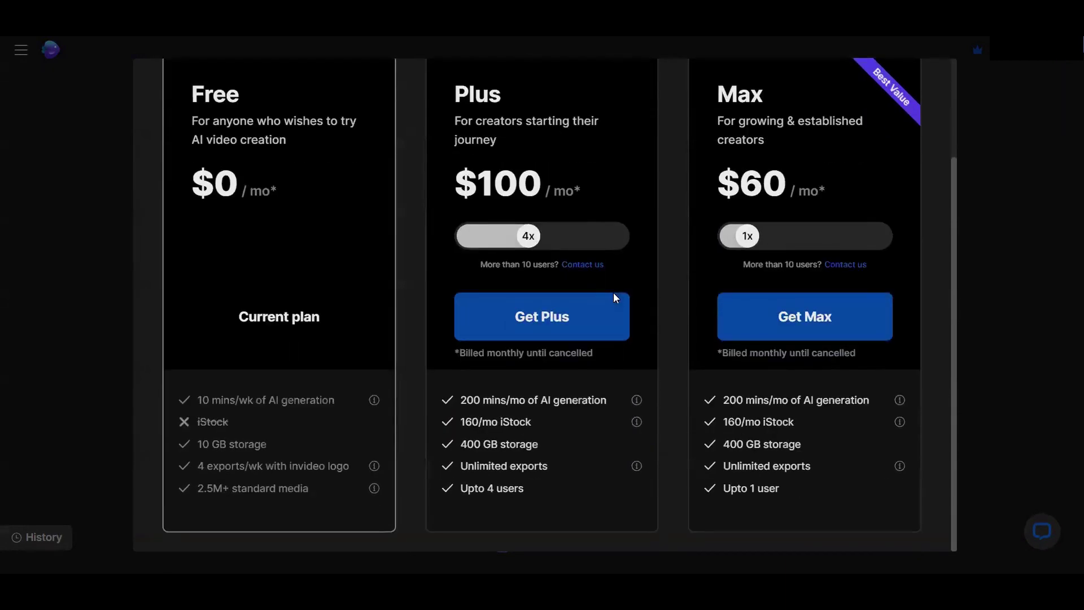
{"action": "scroll", "coordinate": [613, 293], "scroll_direction": "up", "scroll_amount": 3}
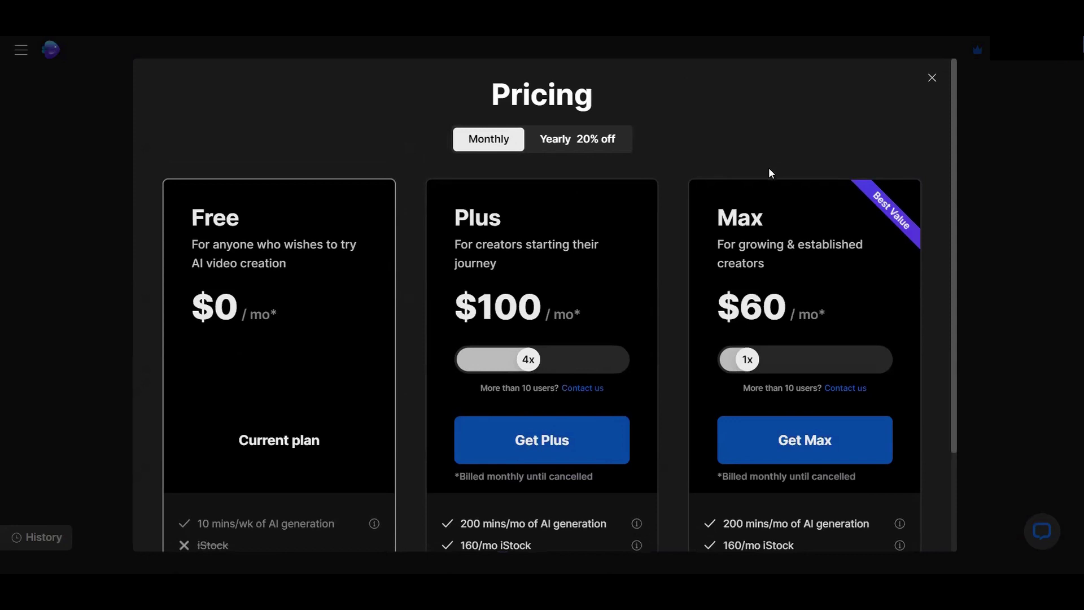
{"action": "left_click", "coordinate": [933, 78]}
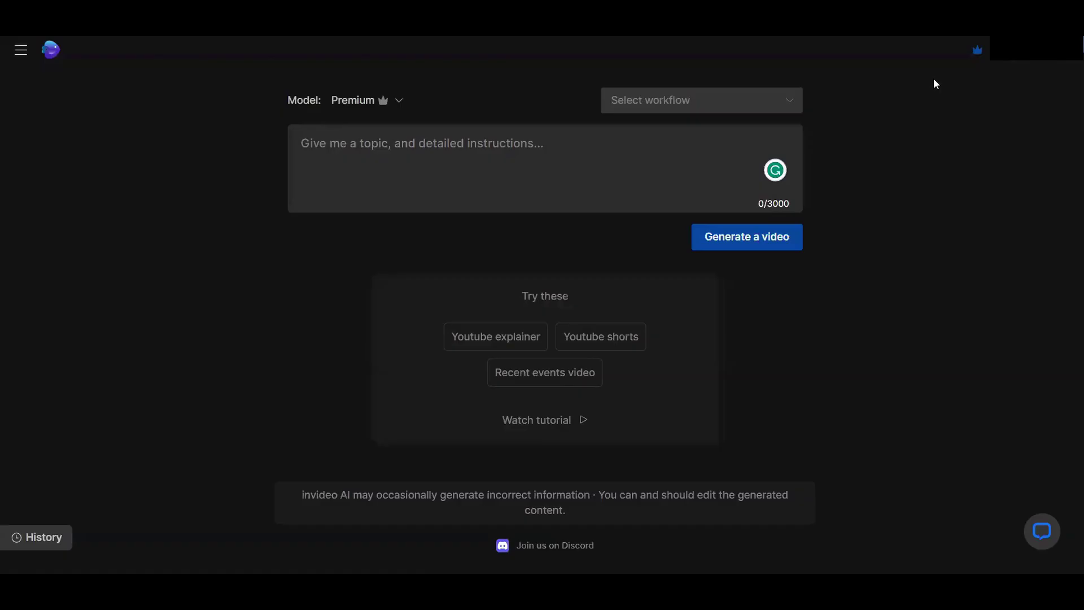
Go to the Home page to view the video history and exports.
{"action": "left_click", "coordinate": [27, 51]}
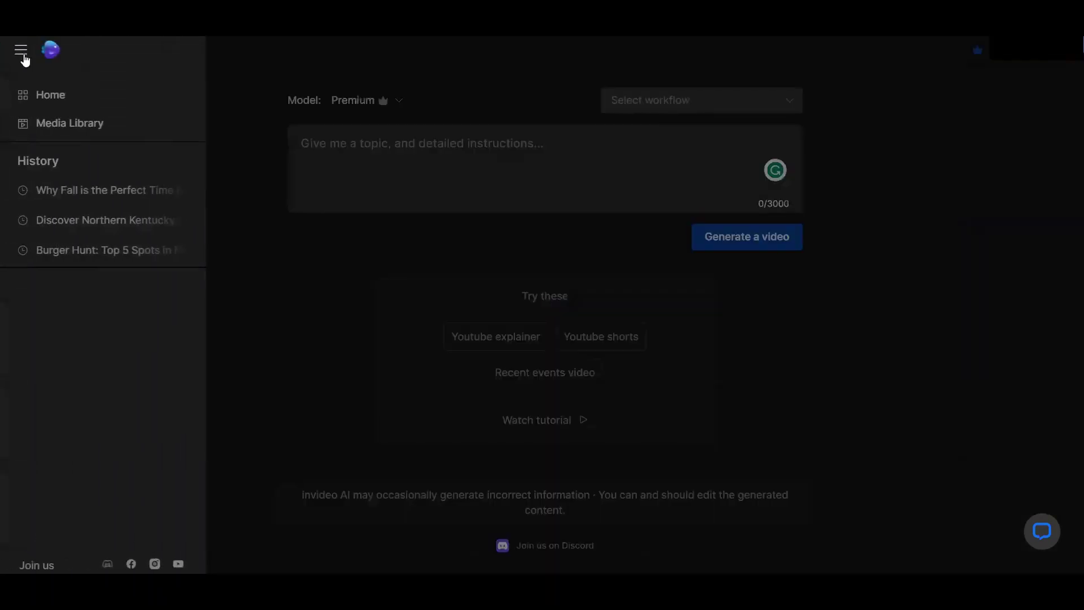
{"action": "left_click", "coordinate": [48, 92]}
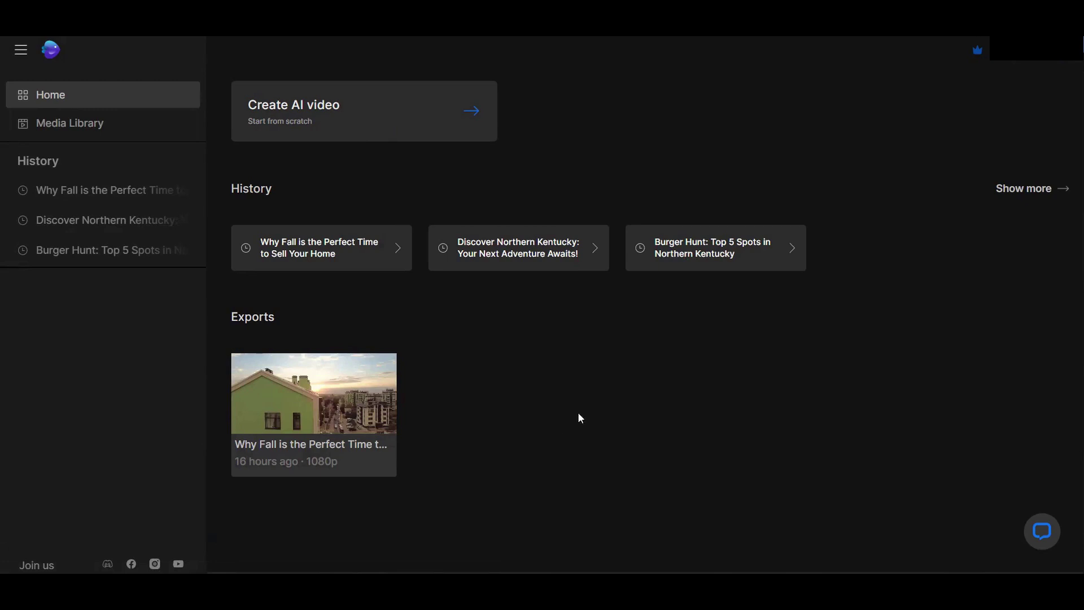
Examine the uploaded photos and clips in the Media Library and return to the Home page.
{"action": "left_click", "coordinate": [87, 130]}
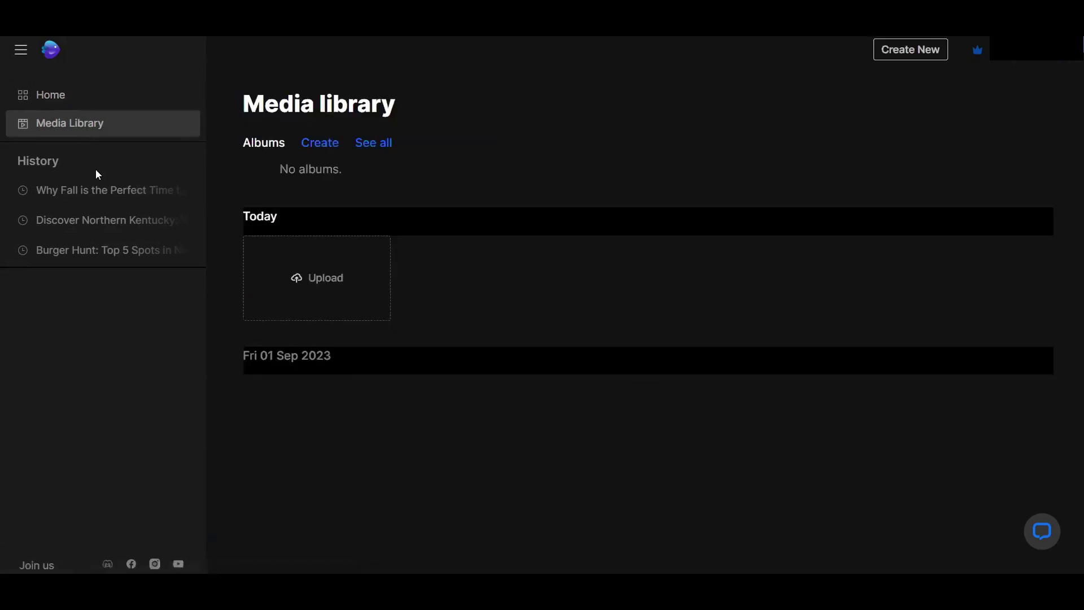
{"action": "scroll", "coordinate": [578, 272], "scroll_direction": "down", "scroll_amount": 5}
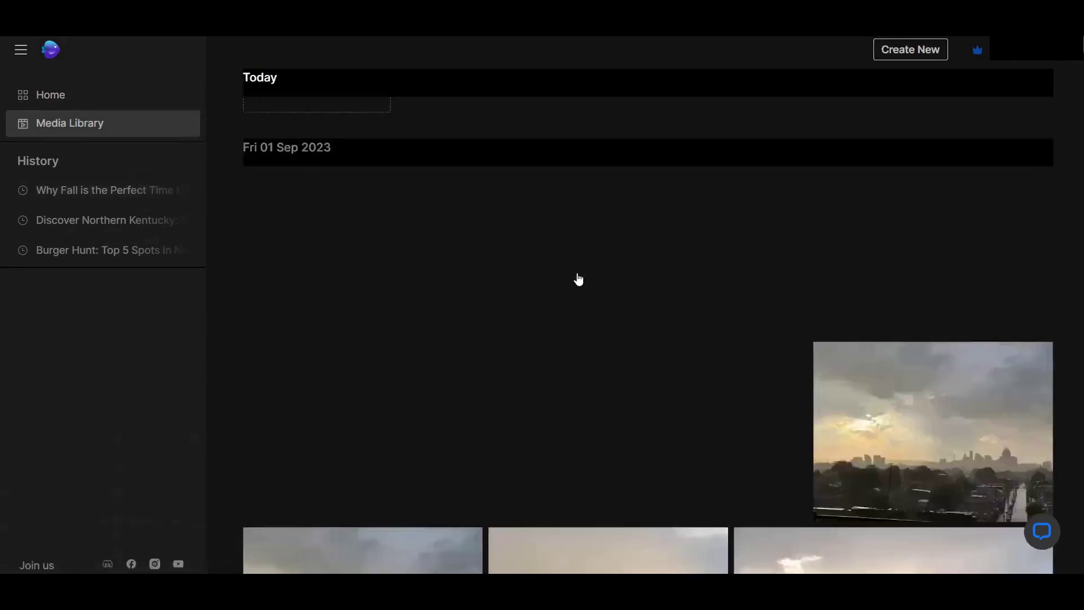
{"action": "scroll", "coordinate": [579, 279], "scroll_direction": "down", "scroll_amount": 3}
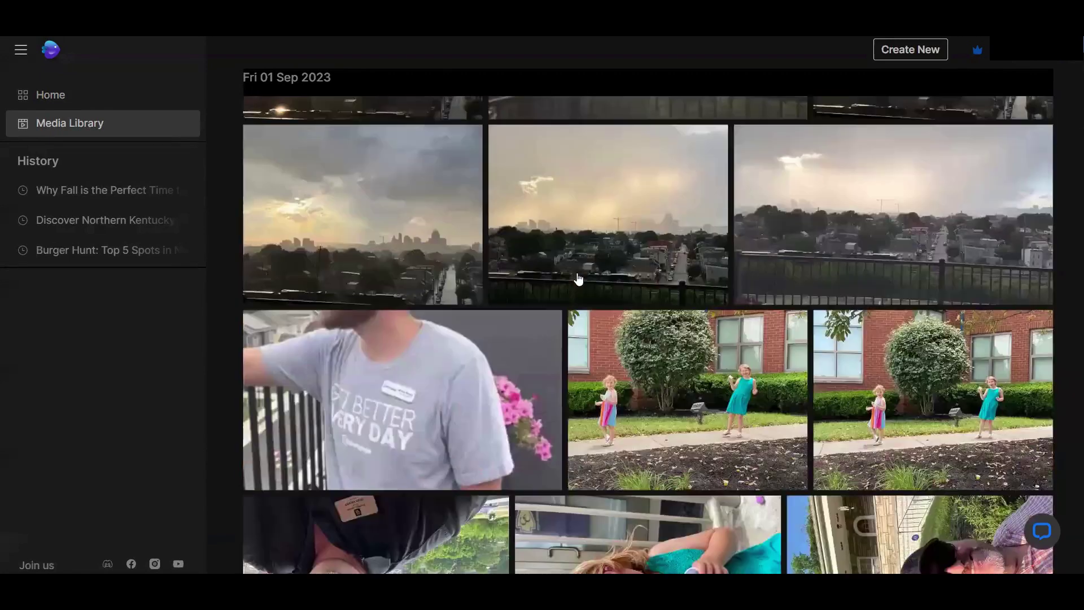
{"action": "scroll", "coordinate": [578, 279], "scroll_direction": "down", "scroll_amount": 4}
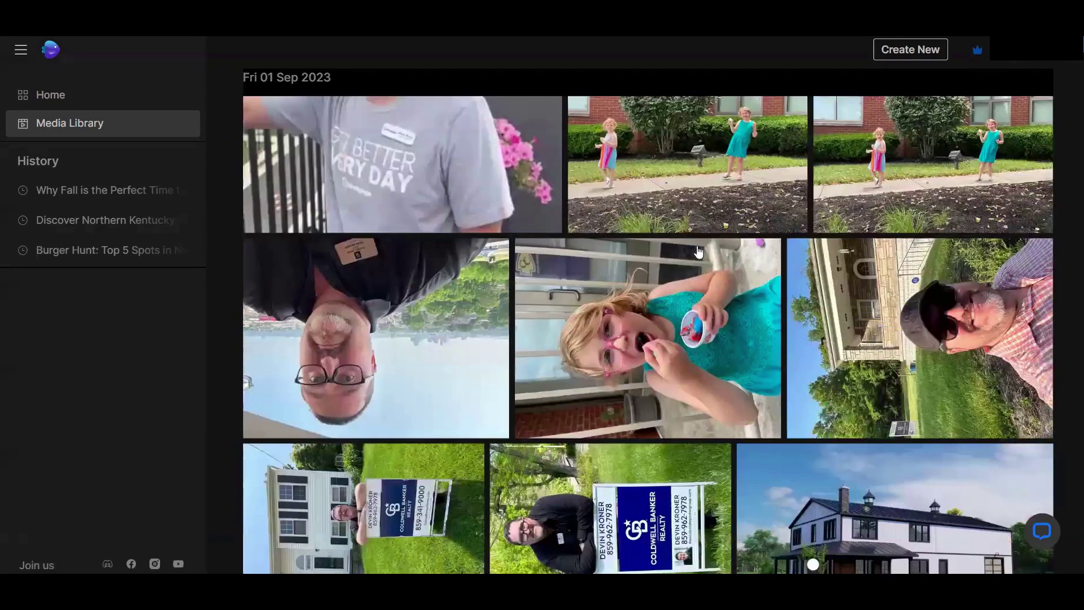
{"action": "scroll", "coordinate": [672, 209], "scroll_direction": "down", "scroll_amount": 2}
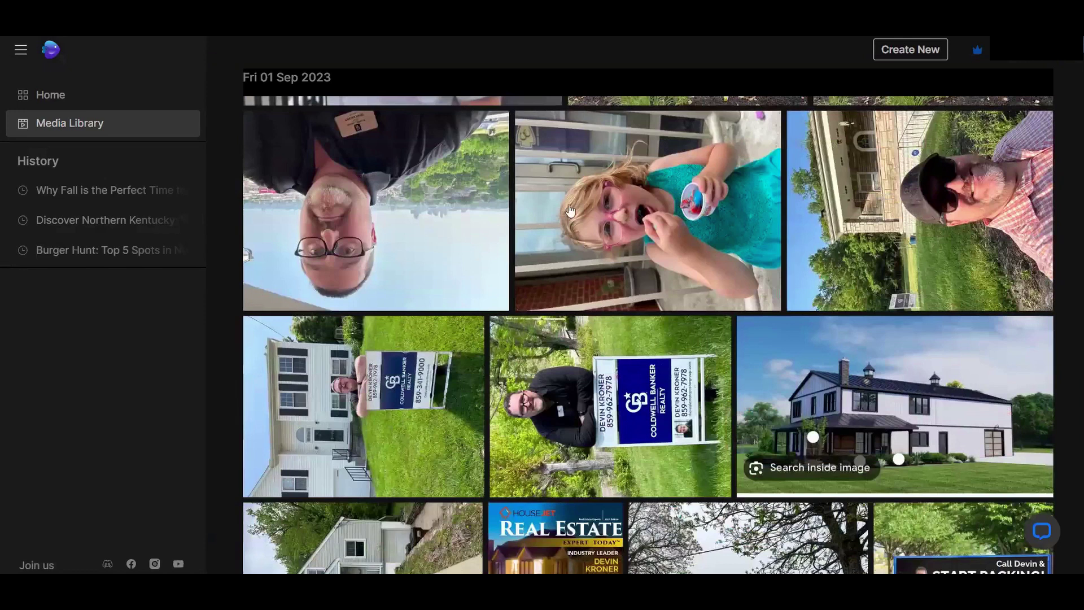
{"action": "scroll", "coordinate": [763, 196], "scroll_direction": "down", "scroll_amount": 1}
{"action": "scroll", "coordinate": [763, 196], "scroll_direction": "down", "scroll_amount": 2}
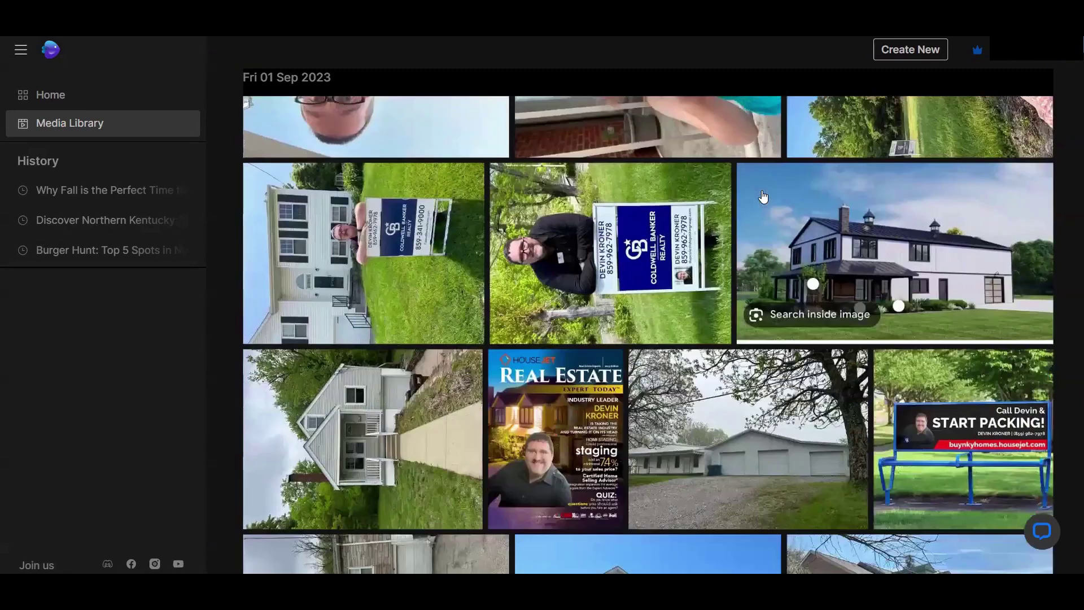
{"action": "scroll", "coordinate": [763, 197], "scroll_direction": "down", "scroll_amount": 2}
{"action": "scroll", "coordinate": [831, 246], "scroll_direction": "down", "scroll_amount": 1}
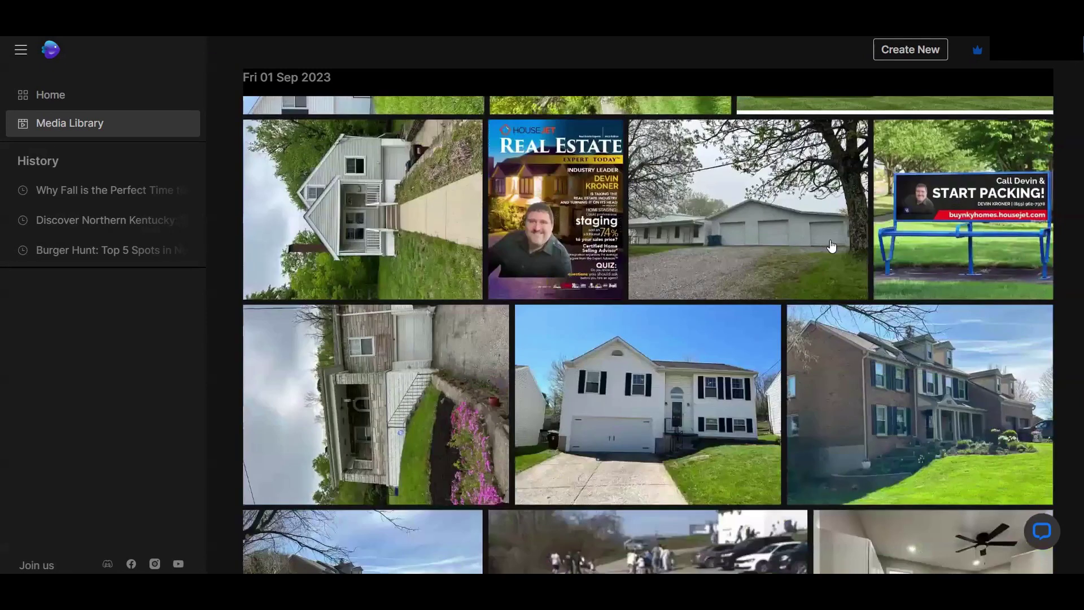
{"action": "scroll", "coordinate": [674, 342], "scroll_direction": "down", "scroll_amount": 3}
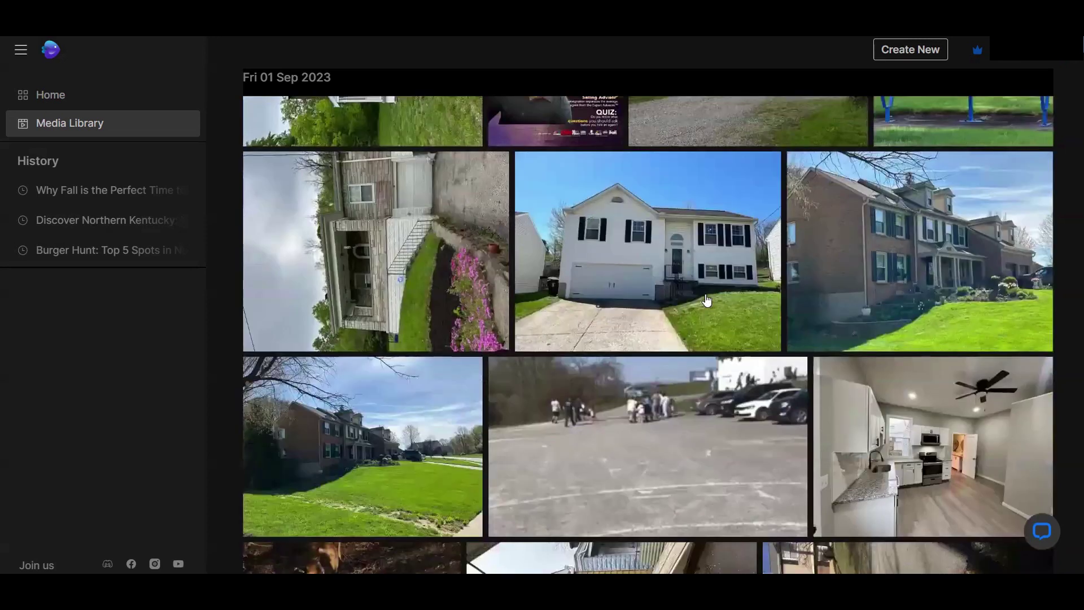
{"action": "scroll", "coordinate": [707, 300], "scroll_direction": "down", "scroll_amount": 4}
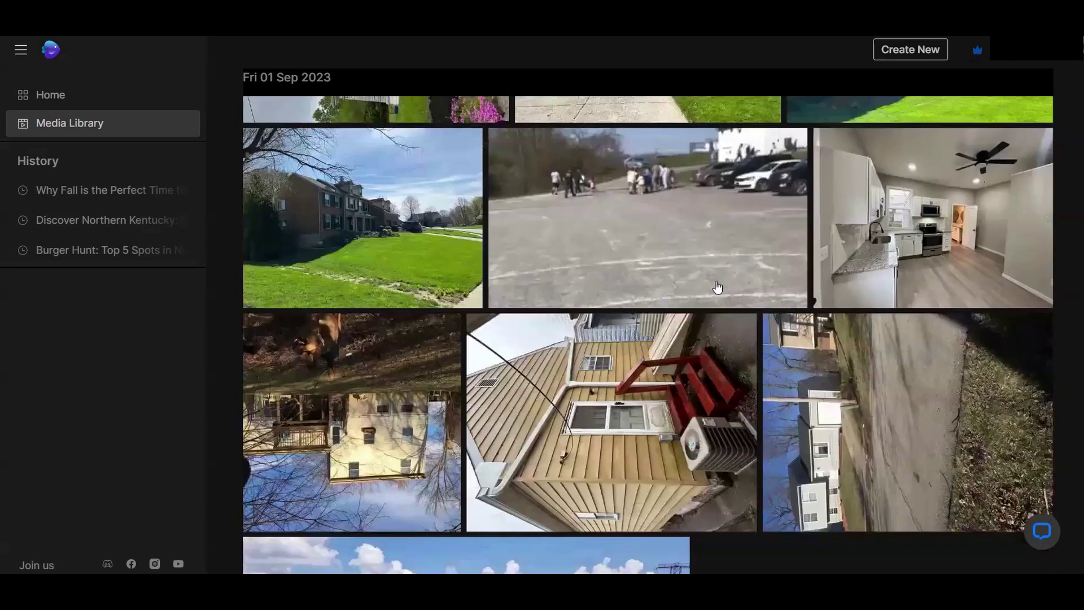
{"action": "scroll", "coordinate": [717, 288], "scroll_direction": "down", "scroll_amount": 3}
{"action": "scroll", "coordinate": [420, 370], "scroll_direction": "up", "scroll_amount": 1}
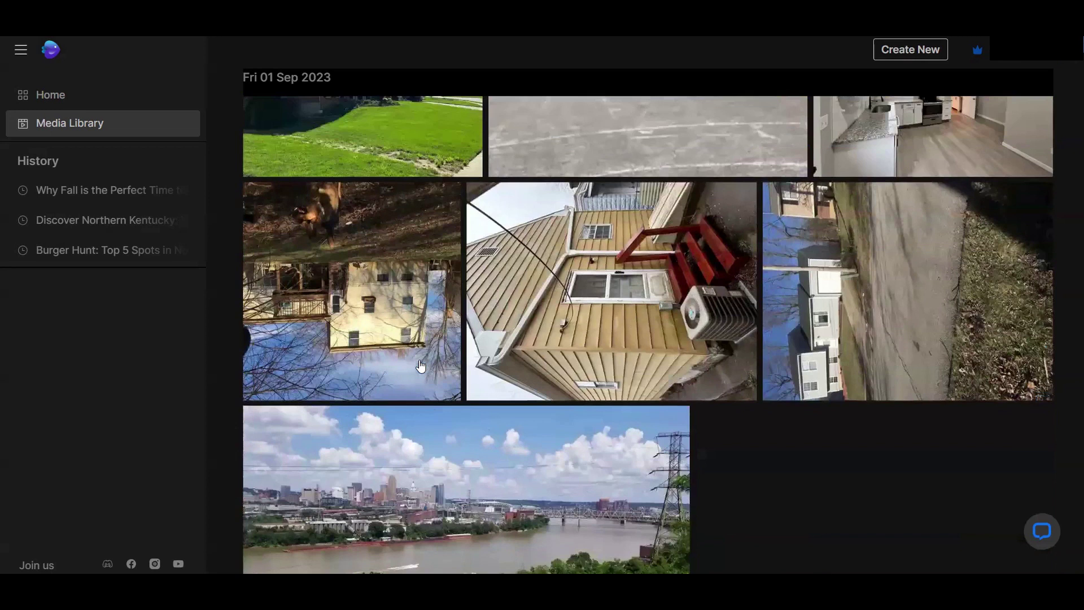
{"action": "scroll", "coordinate": [421, 367], "scroll_direction": "up", "scroll_amount": 5}
{"action": "left_click", "coordinate": [86, 112]}
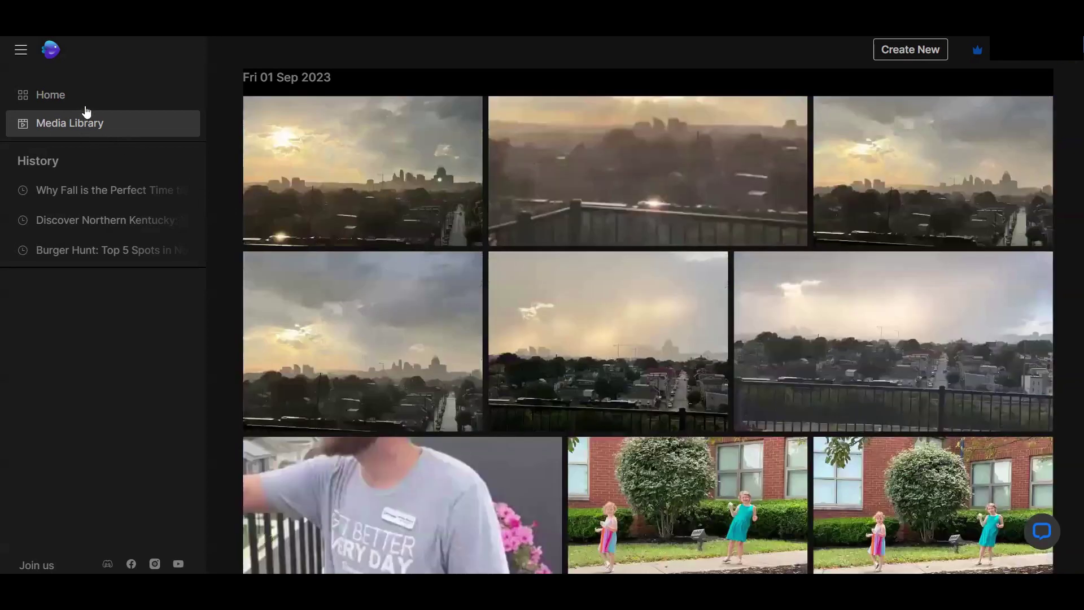
{"action": "left_click", "coordinate": [56, 97]}
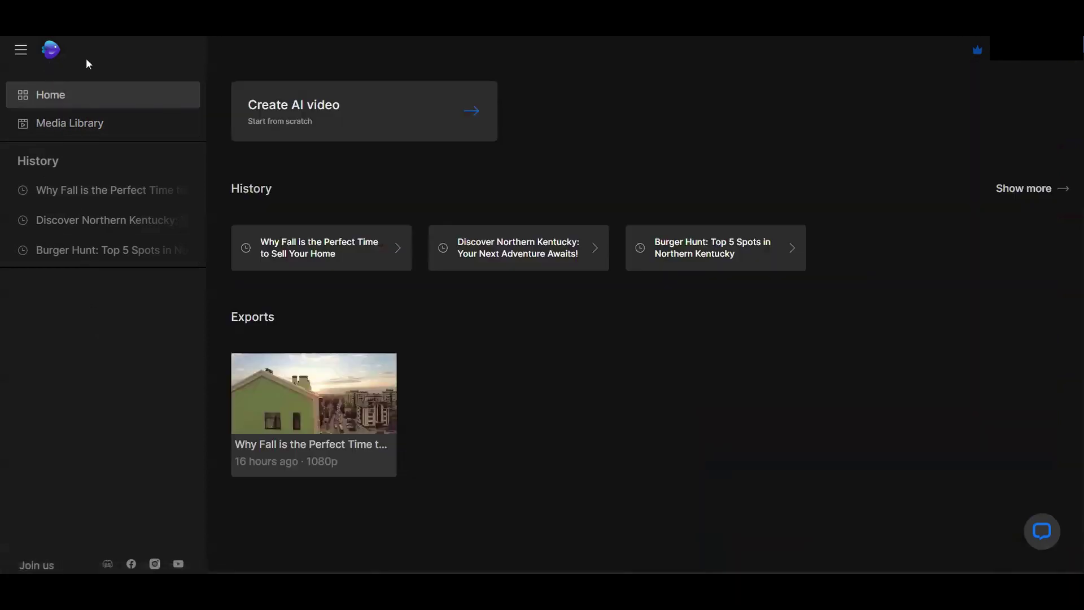
Open the account's profile settings, check the influencer details form, and cancel it without entering anything.
{"action": "left_click", "coordinate": [1059, 56]}
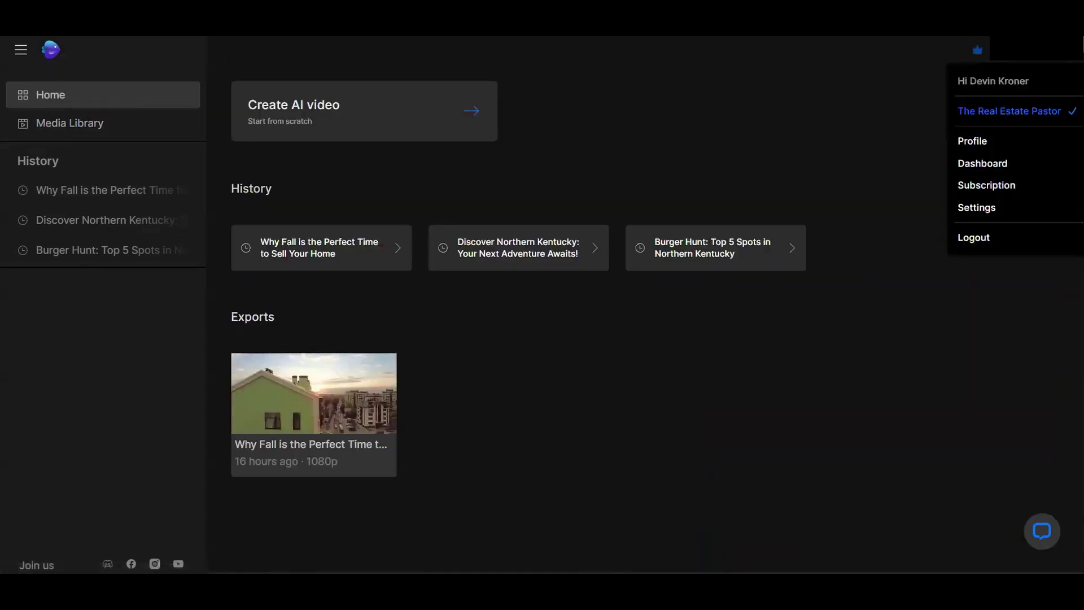
{"action": "left_click", "coordinate": [993, 141]}
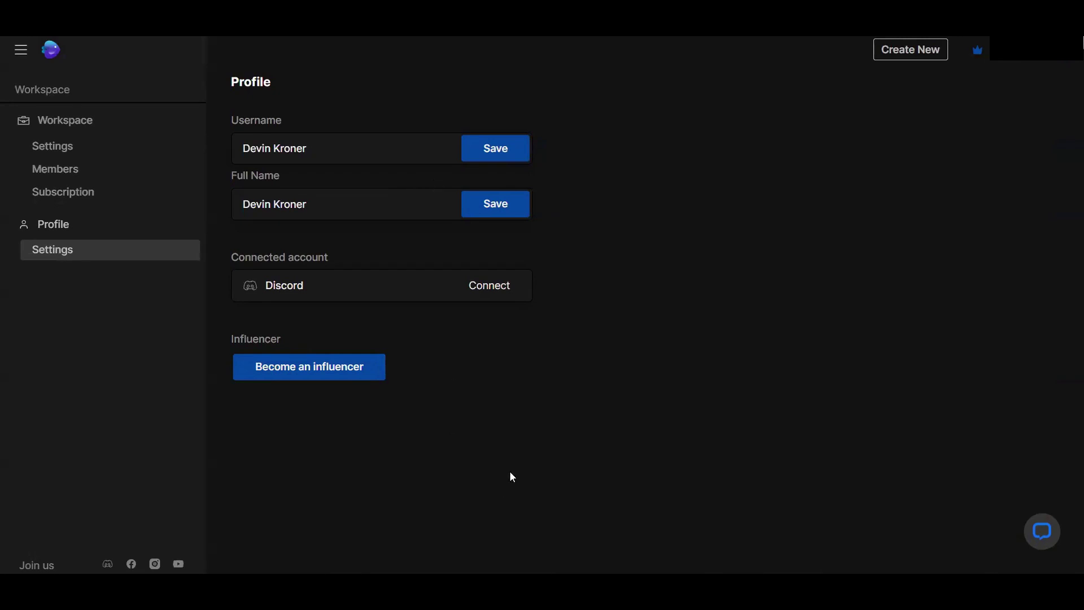
{"action": "left_click", "coordinate": [299, 366]}
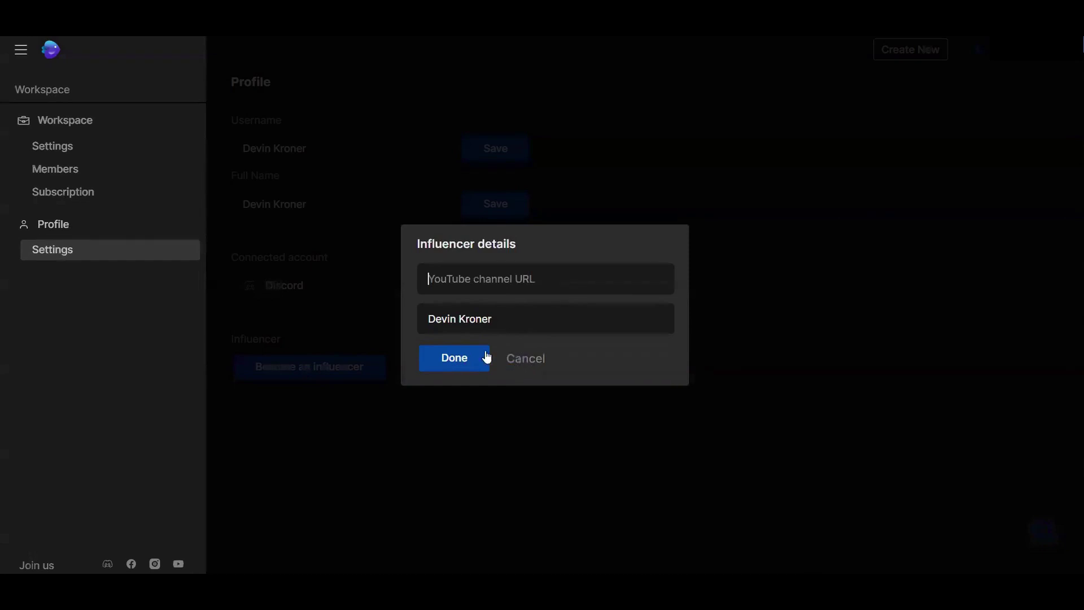
{"action": "left_click", "coordinate": [515, 366]}
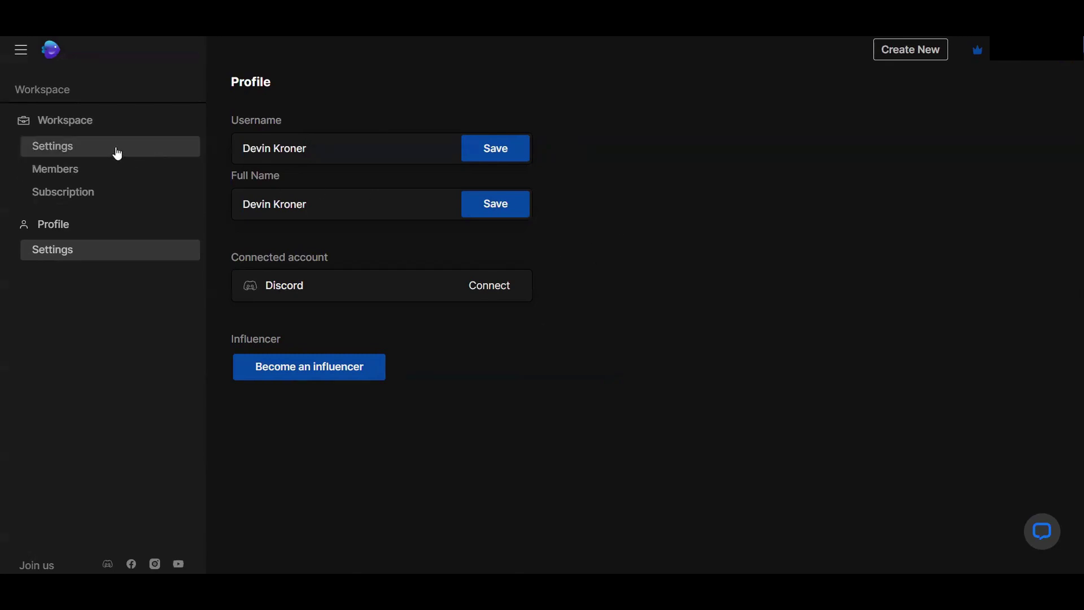
Review the workspace's subscription usage, members and settings, switching the beta features option and back again.
{"action": "left_click", "coordinate": [105, 192]}
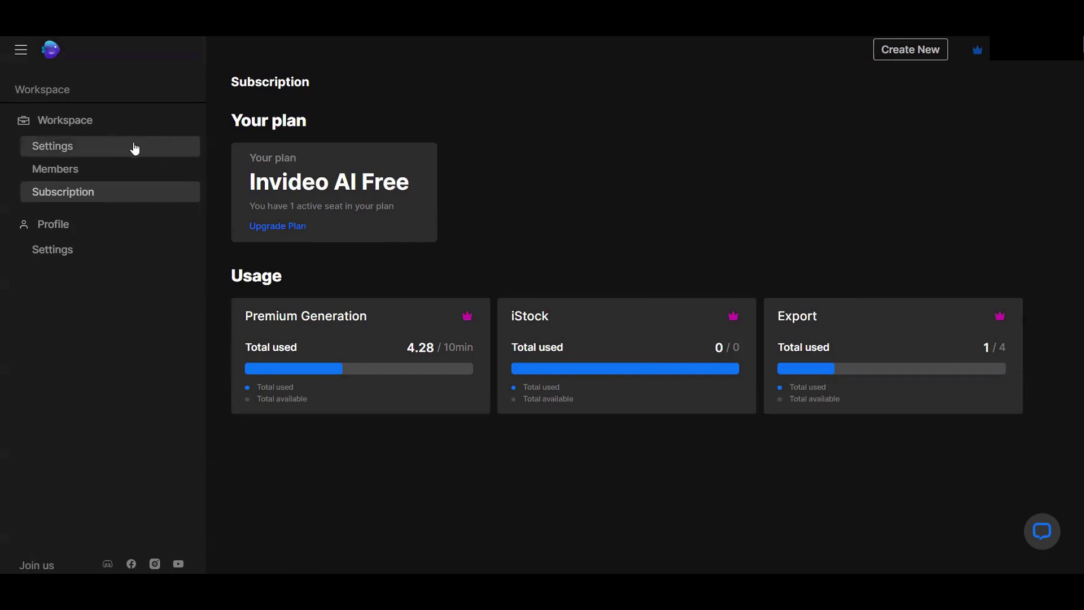
{"action": "left_click", "coordinate": [122, 168]}
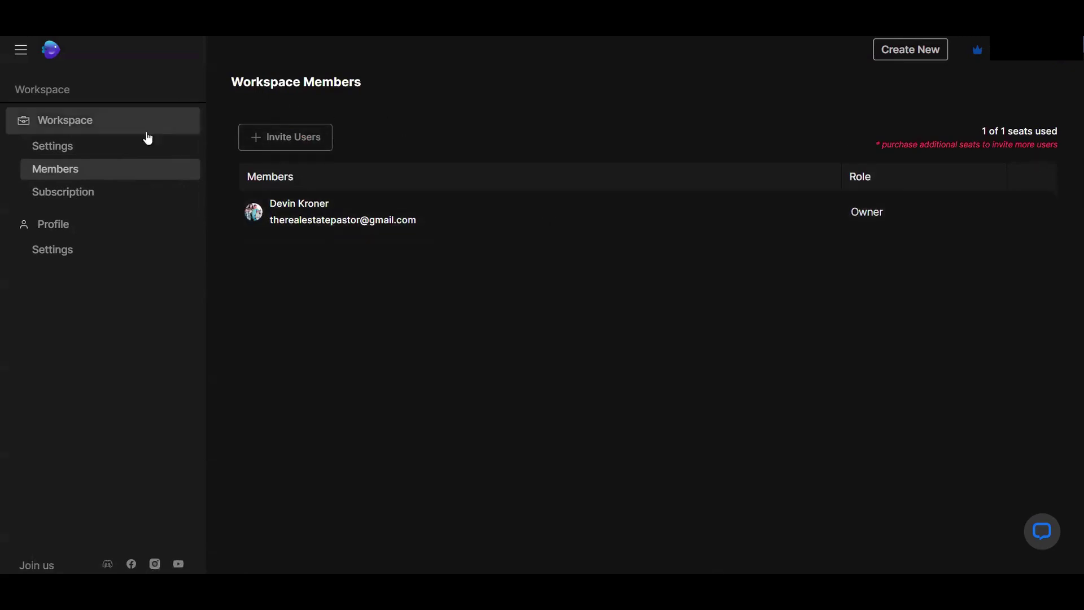
{"action": "left_click", "coordinate": [86, 154]}
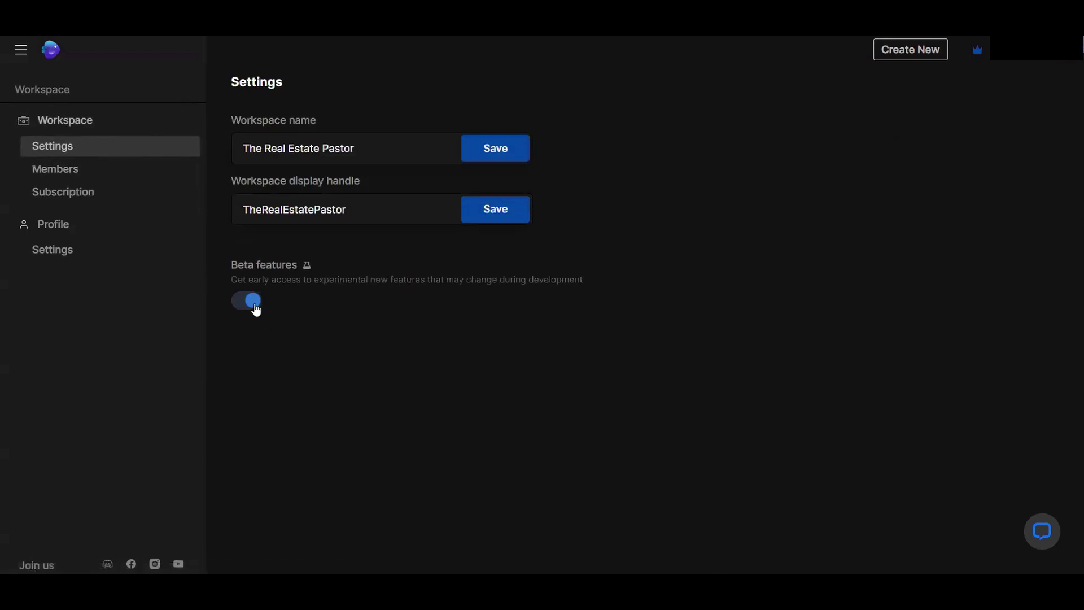
{"action": "left_click", "coordinate": [255, 310]}
{"action": "left_click", "coordinate": [252, 308]}
Return to the Home page and start a new AI video from scratch with the Youtube shorts workflow.
{"action": "left_click", "coordinate": [56, 57]}
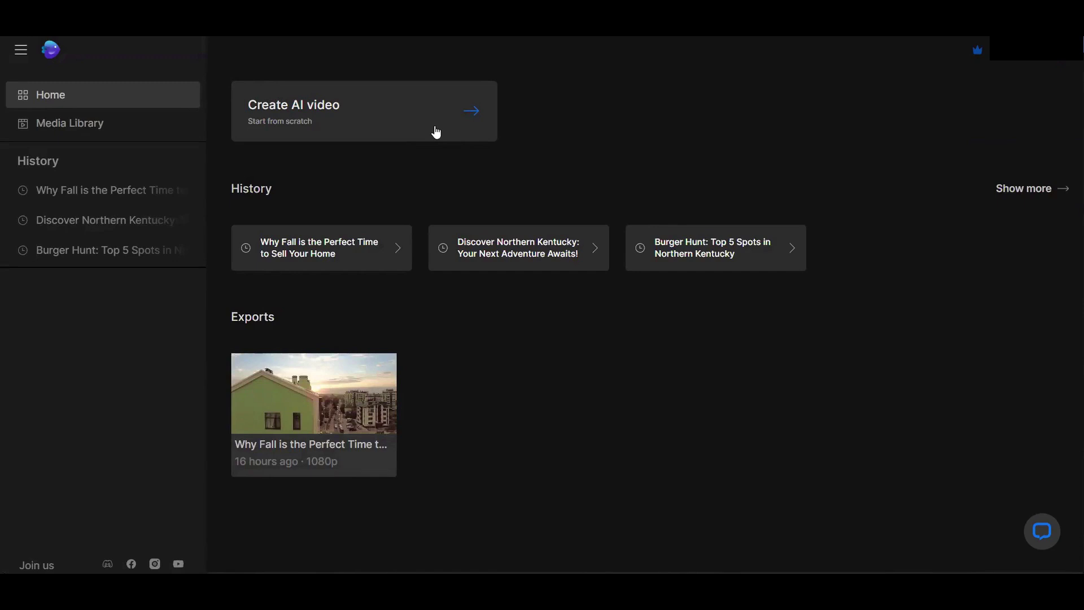
{"action": "left_click", "coordinate": [436, 132]}
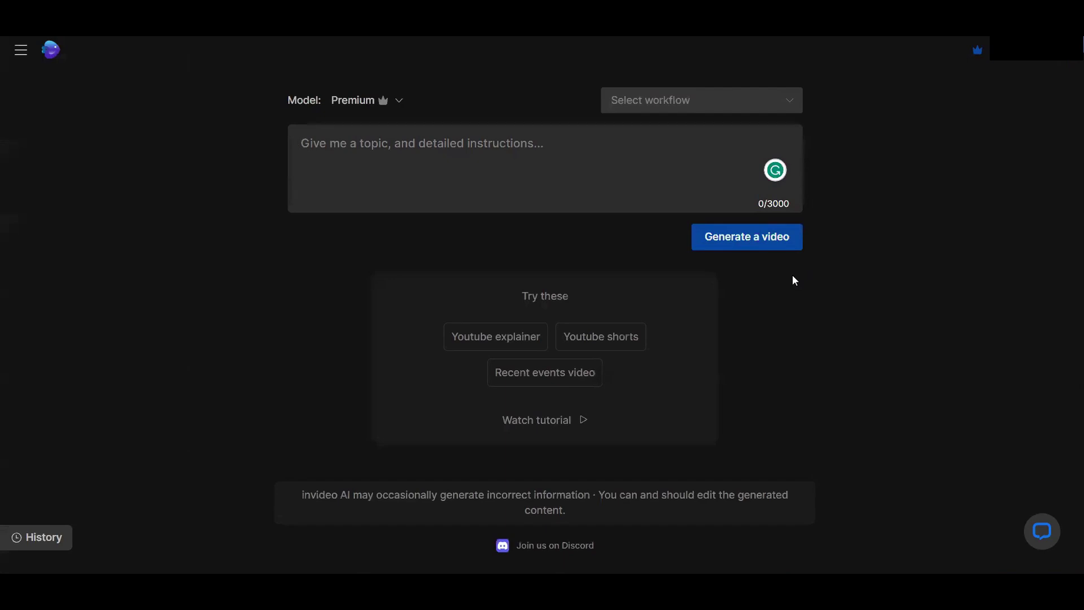
{"action": "left_click", "coordinate": [704, 129]}
{"action": "left_click", "coordinate": [732, 107]}
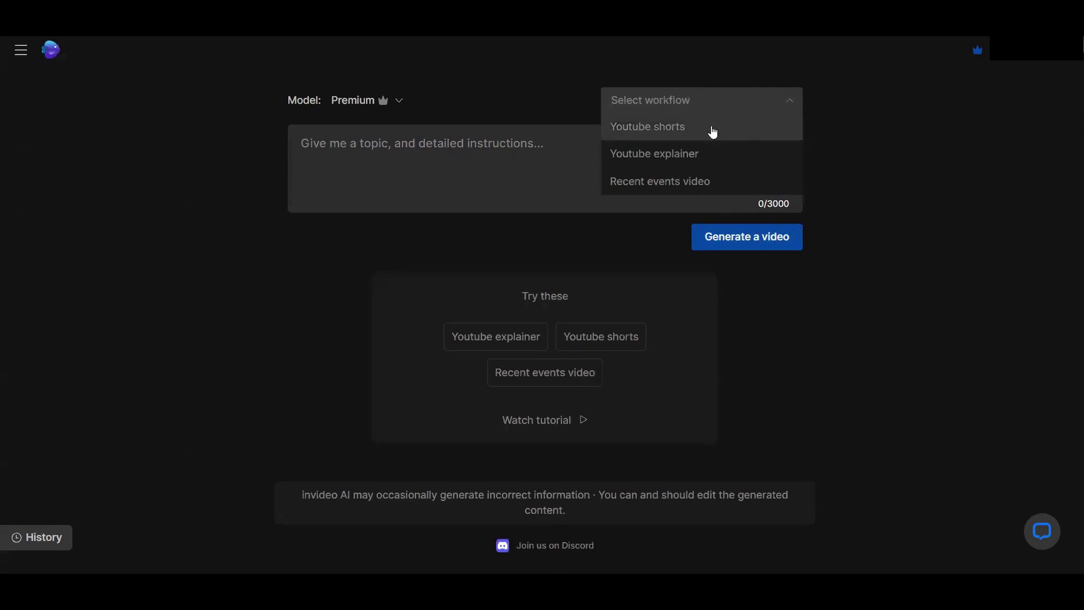
{"action": "left_click", "coordinate": [713, 129]}
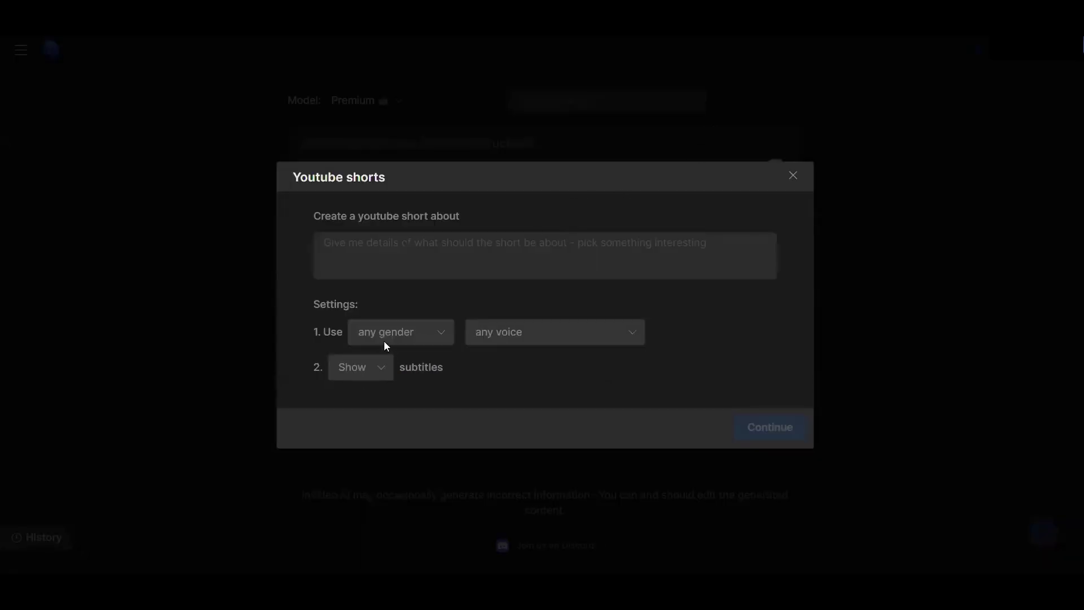
Describe the short as a video for people moving to Northern Kentucky, explaining buying process basics, what to expect, and how an agent benefits them.
{"action": "left_click", "coordinate": [399, 247]}
{"action": "type", "text": "Create a video for people looking to move to the Northern Kentucky area explaining th"}
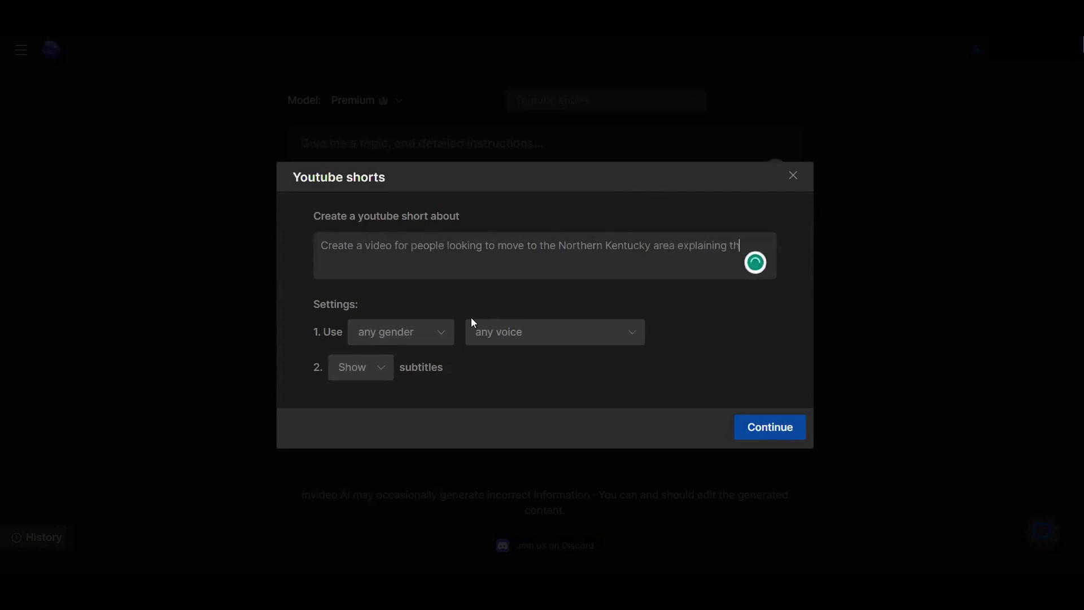
{"action": "type", "text": "e basics of the buying process"}
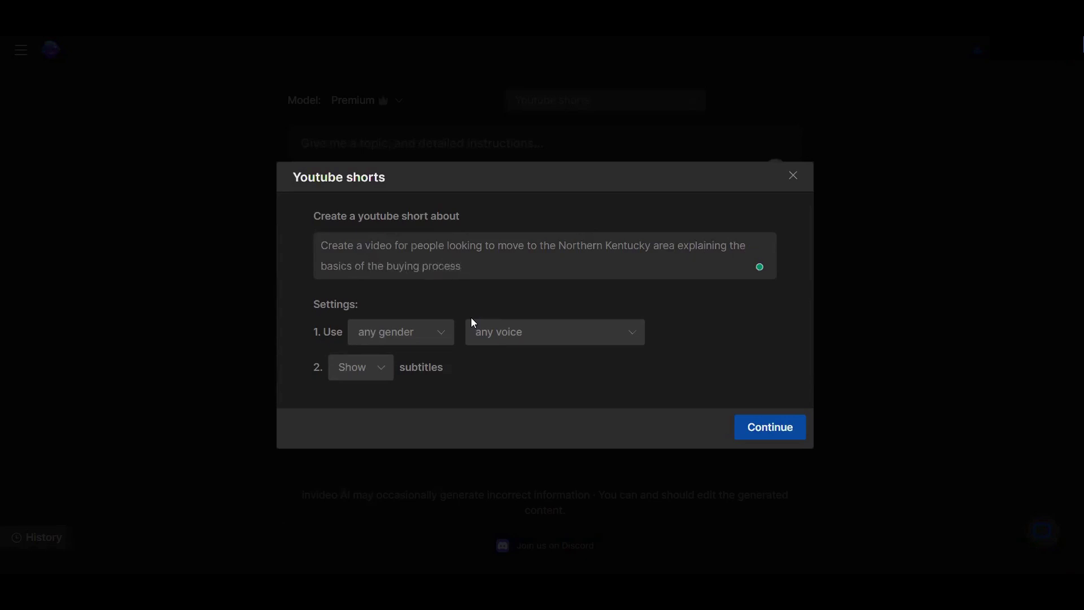
{"action": "type", "text": ", what they can expect, and how using "}
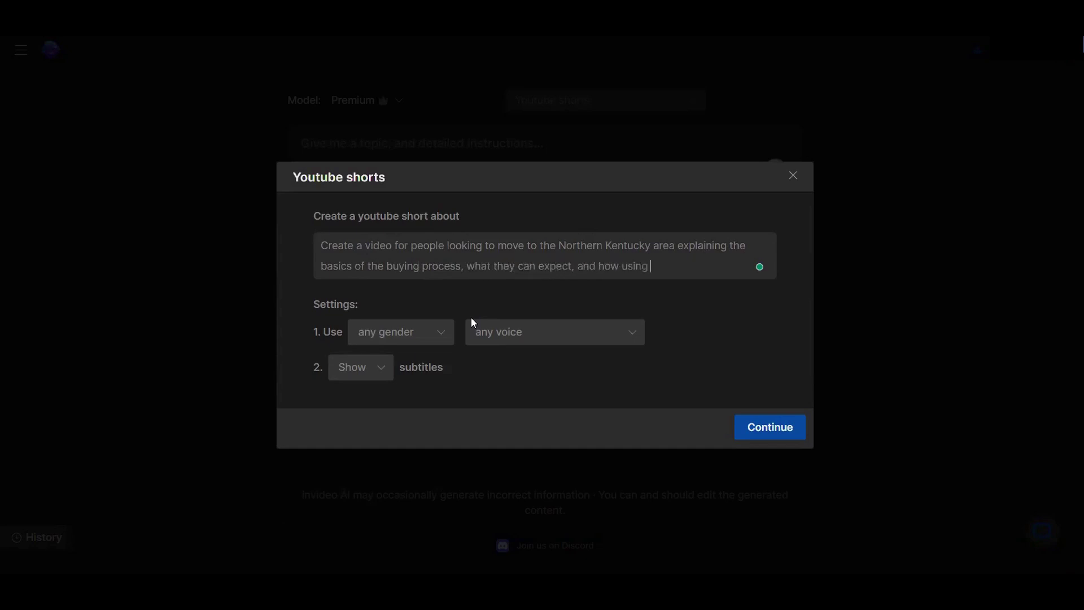
{"action": "type", "text": "an agent is going to b"}
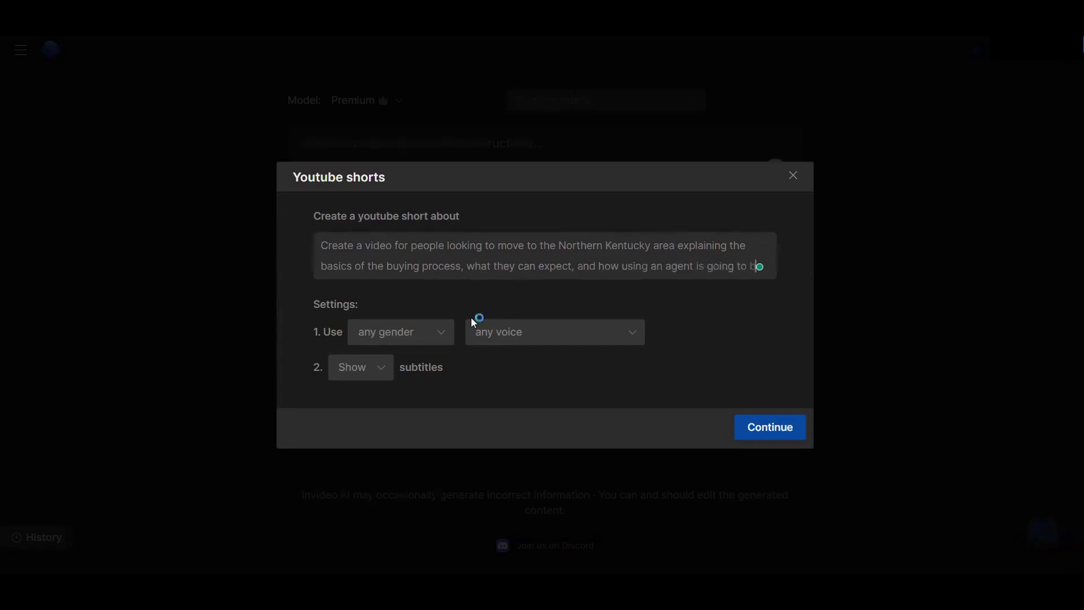
{"action": "type", "text": "ene"}
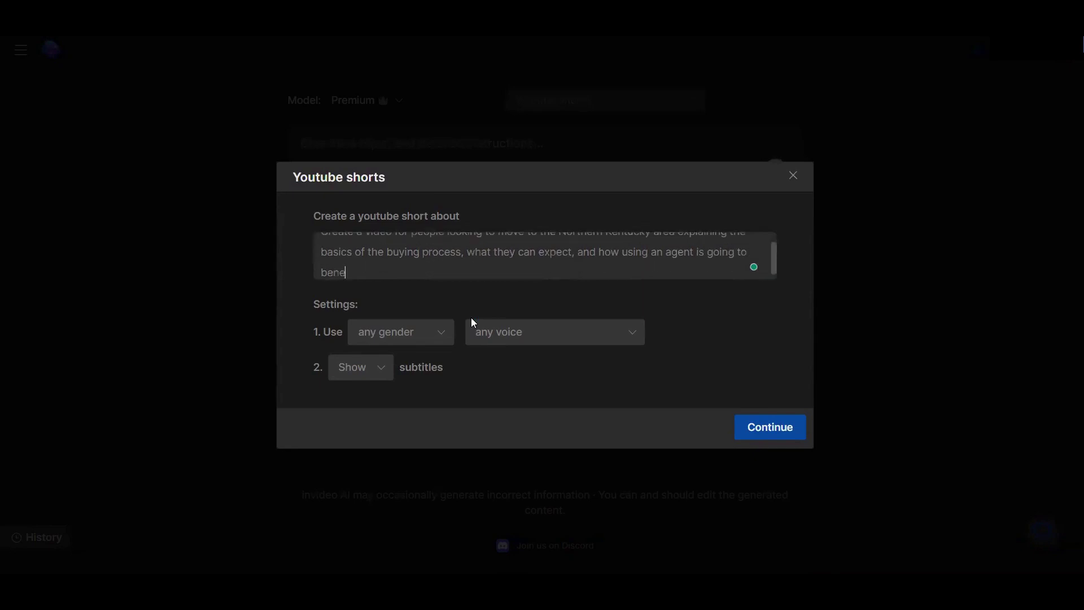
{"action": "type", "text": "fit them in their journey. Use a ma"}
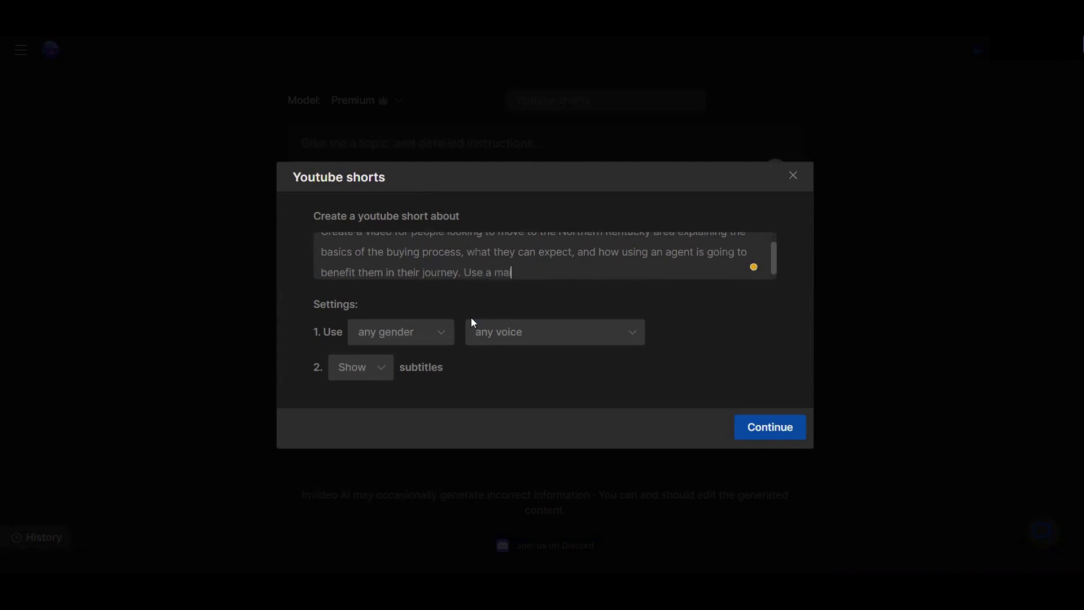
Specify in the prompt a male midwestern voice with an upbeat and positive tone.
{"action": "type", "text": "le midwestern"}
{"action": "key", "text": "BackSpace"}
{"action": "key", "text": "BackSpace"}
{"action": "type", "text": "rn voice with an "}
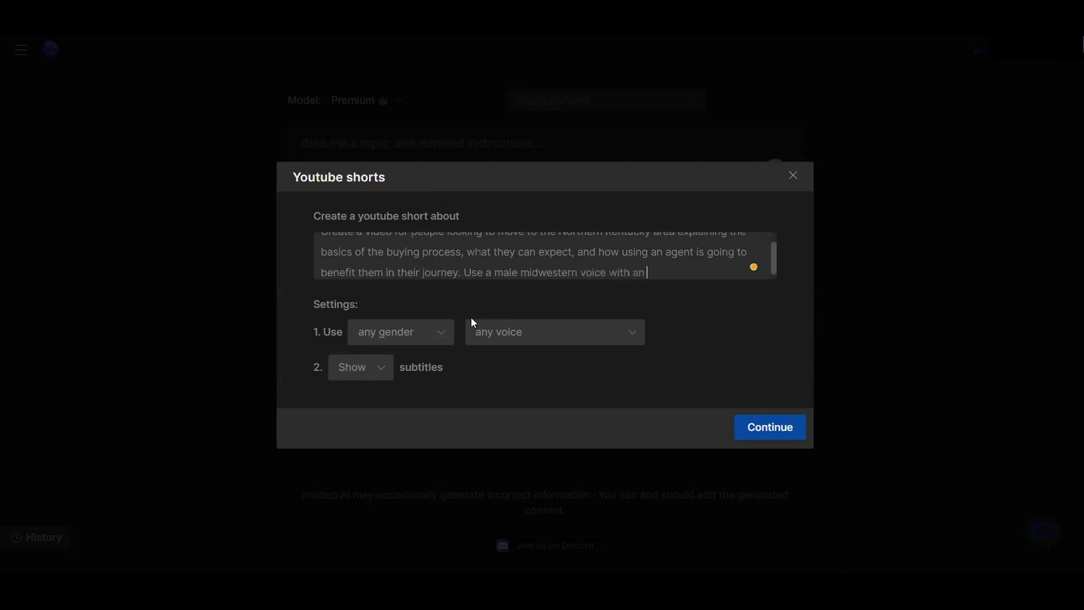
{"action": "type", "text": "upbeat and positive tone. Be"}
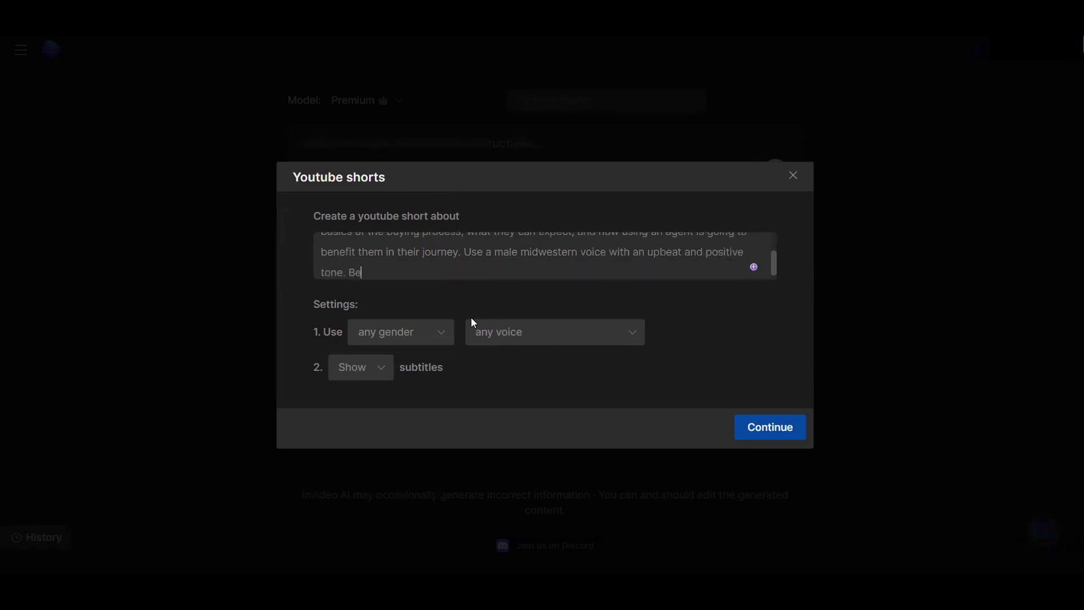
Add a concluding call to action: click the link with the video to download my free buyer roadmap and call or text with immediate questions.
{"action": "type", "text": " sure to conclude the video wi"}
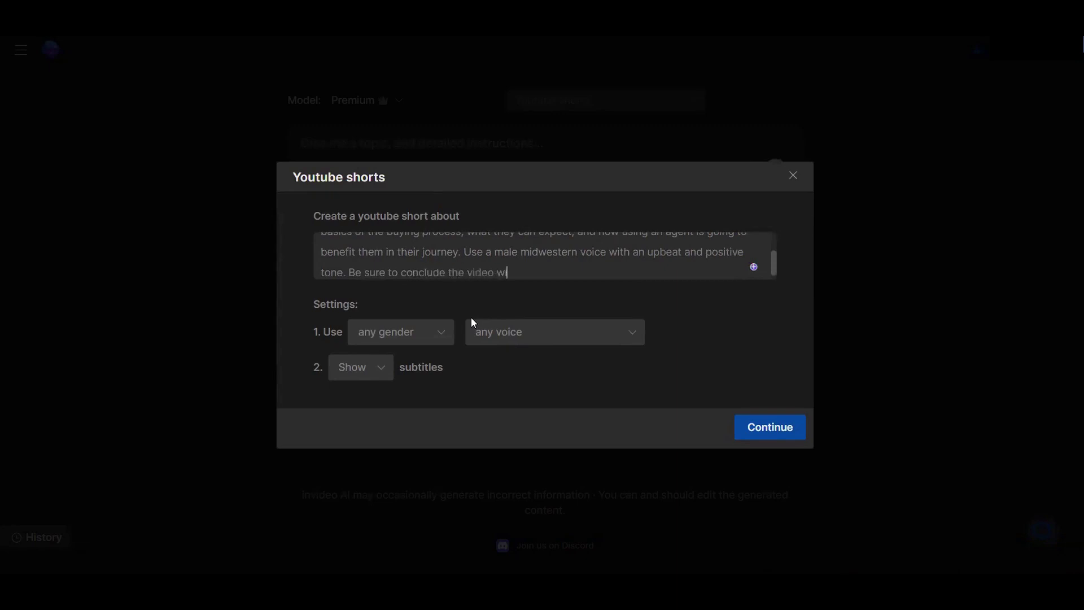
{"action": "type", "text": "th a call to action to click the link wit"}
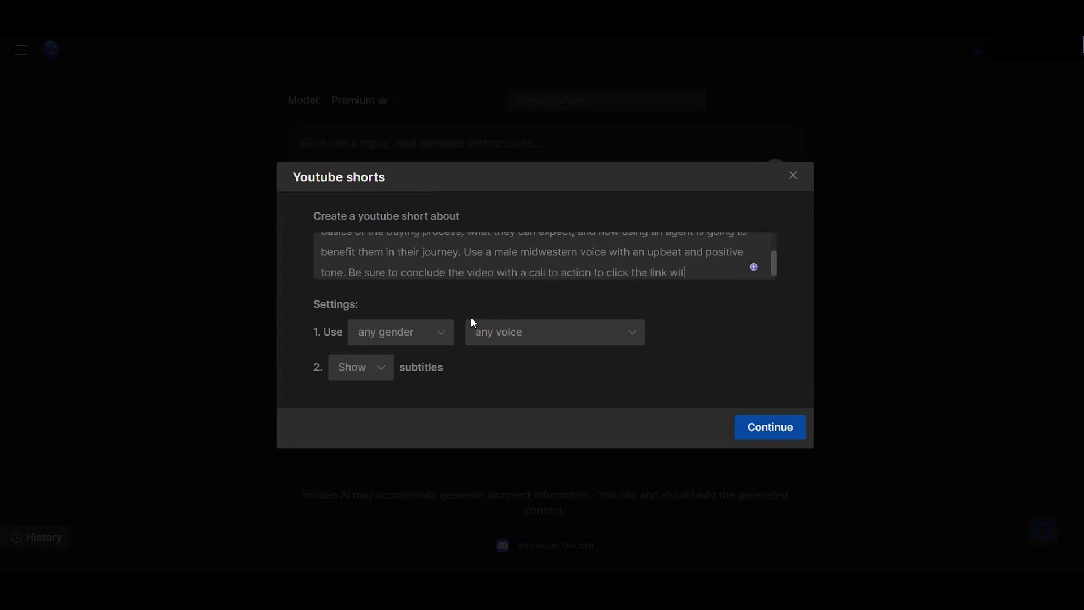
{"action": "type", "text": "h the video to download "}
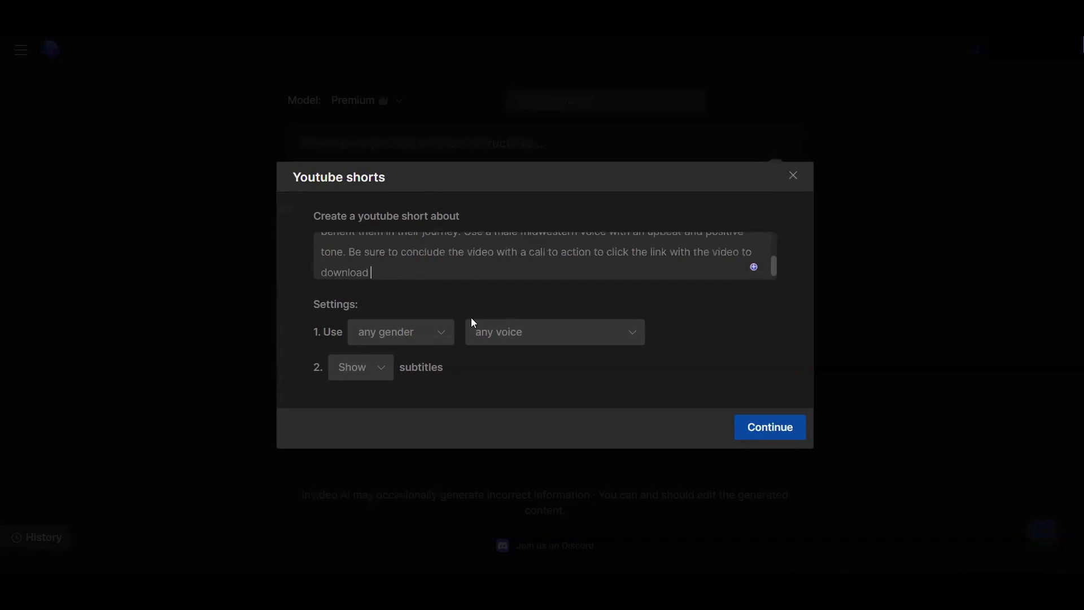
{"action": "type", "text": "my free buyer roadmap and to"}
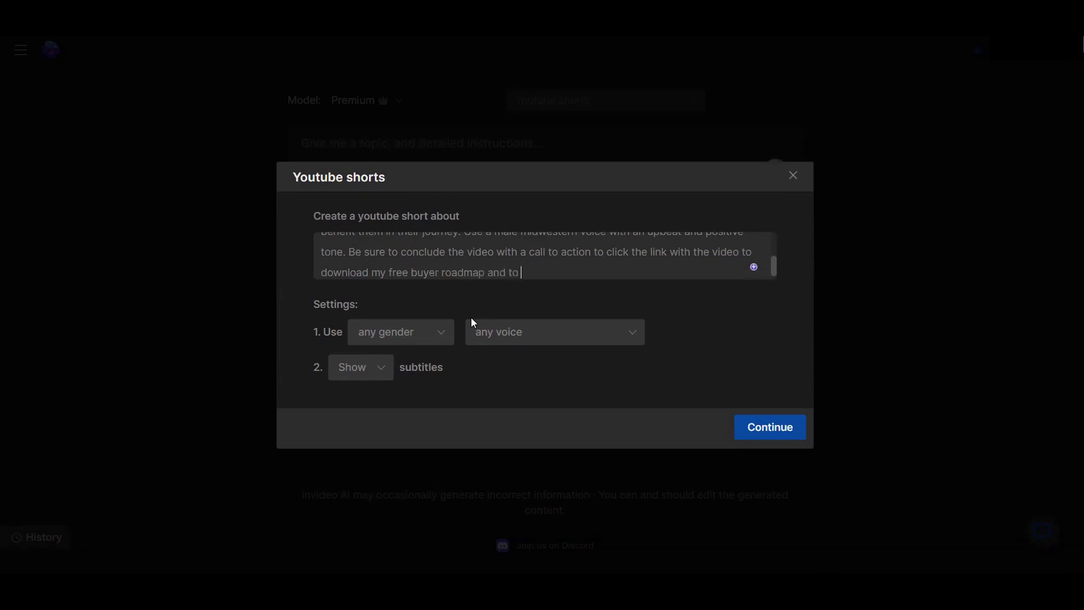
{"action": "type", "text": " call or text if they have immedaite"}
{"action": "key", "text": "BackSpace"}
{"action": "key", "text": "BackSpace"}
{"action": "key", "text": "BackSpace"}
{"action": "key", "text": "BackSpace"}
{"action": "key", "text": "BackSpace"}
{"action": "type", "text": "iate questions"}
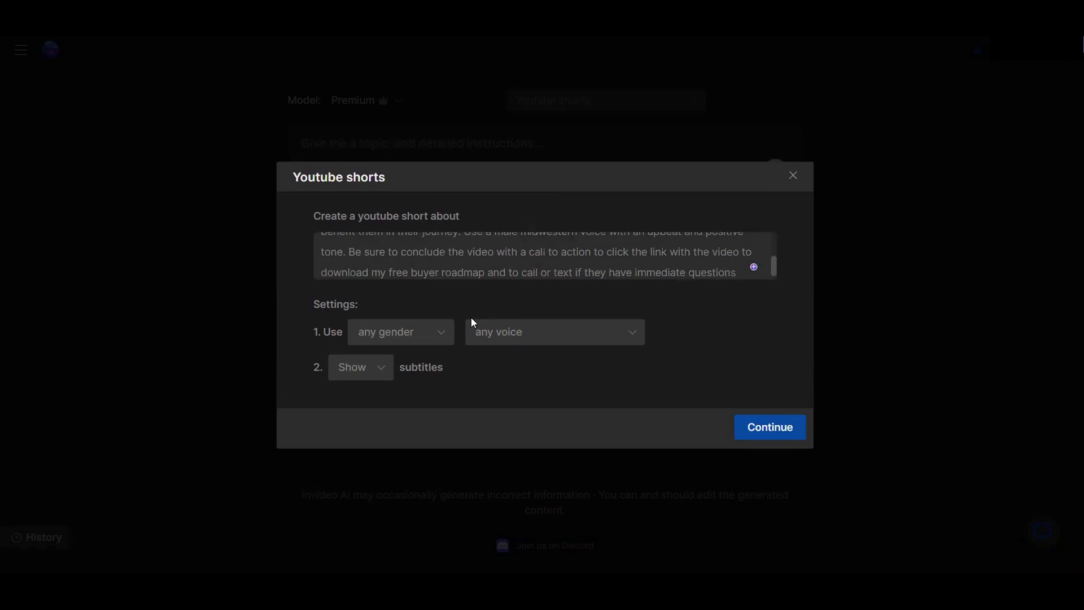
Ask in the prompt for a video about 90 seconds long with background music that is vibrant and energetic.
{"action": "type", "text": ". "}
{"action": "type", "text": "Make the vide"}
{"action": "type", "text": "o a"}
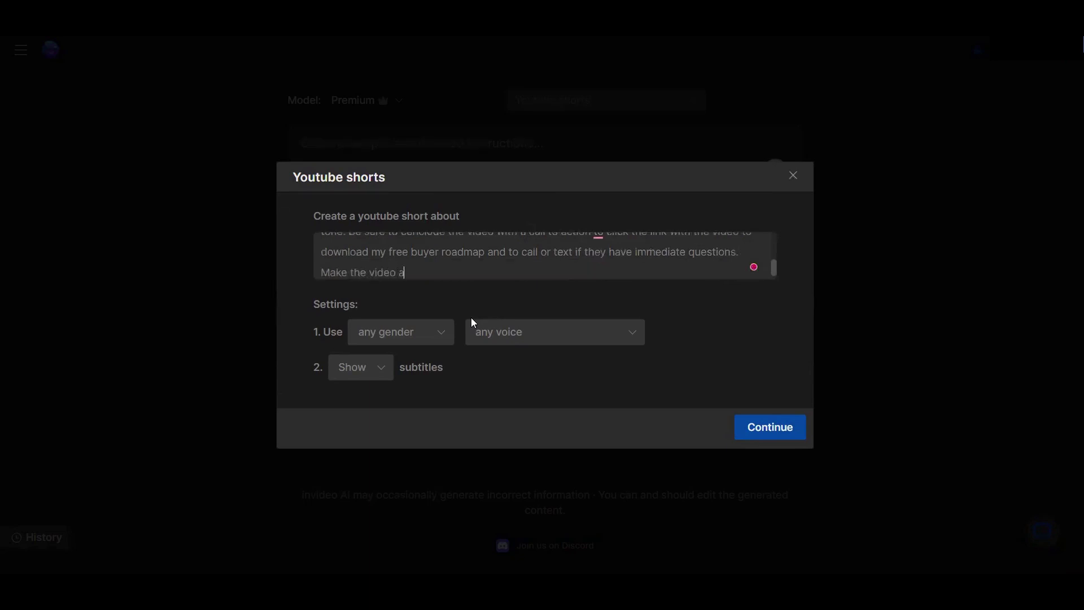
{"action": "type", "text": "bout 90 seconds long. Include "}
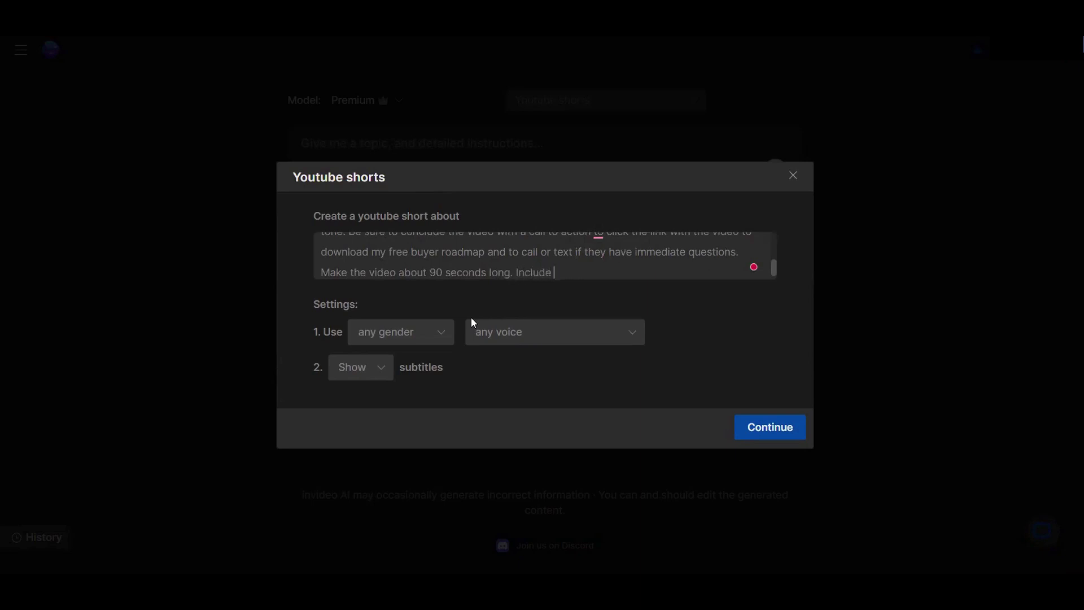
{"action": "type", "text": "background music that is vi"}
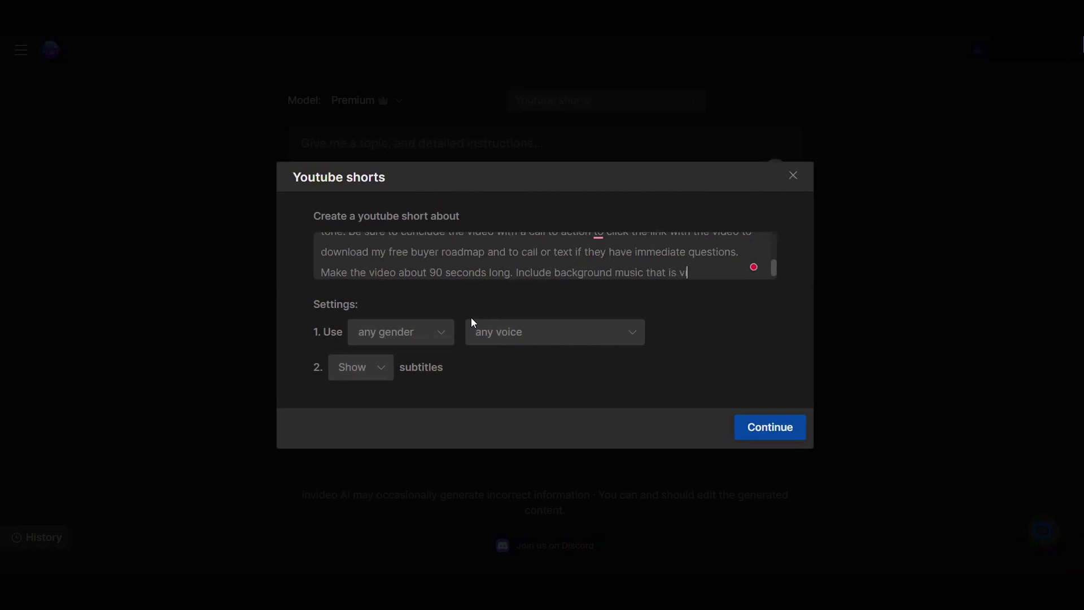
{"action": "type", "text": "brant and energetic."}
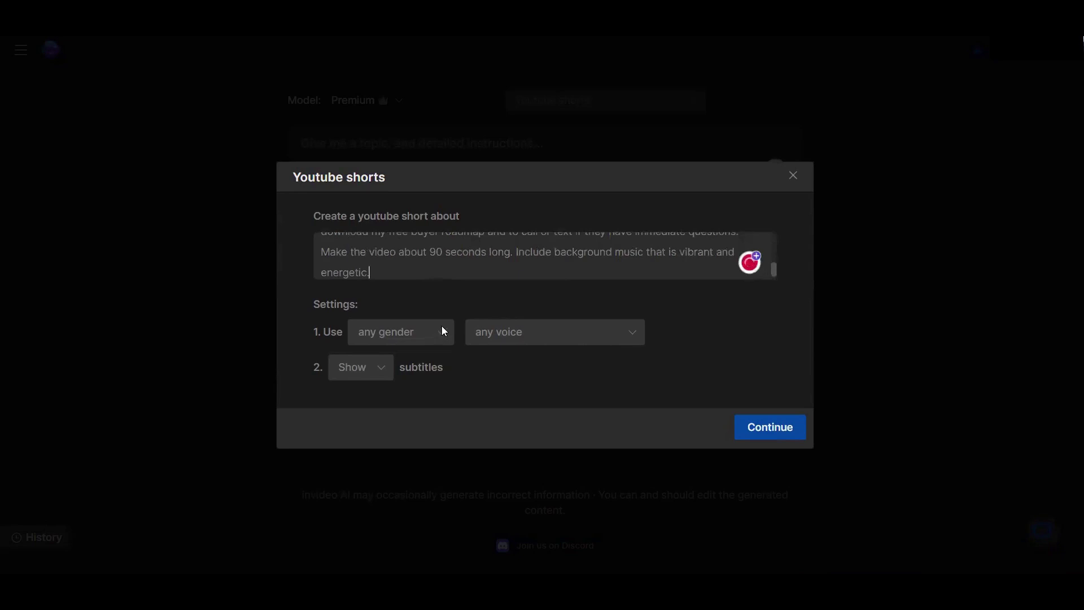
Proofread the whole Youtube short prompt from its beginning to its end.
{"action": "scroll", "coordinate": [618, 257], "scroll_direction": "up", "scroll_amount": 5}
{"action": "scroll", "coordinate": [614, 257], "scroll_direction": "up", "scroll_amount": 1}
{"action": "scroll", "coordinate": [614, 257], "scroll_direction": "down", "scroll_amount": 1}
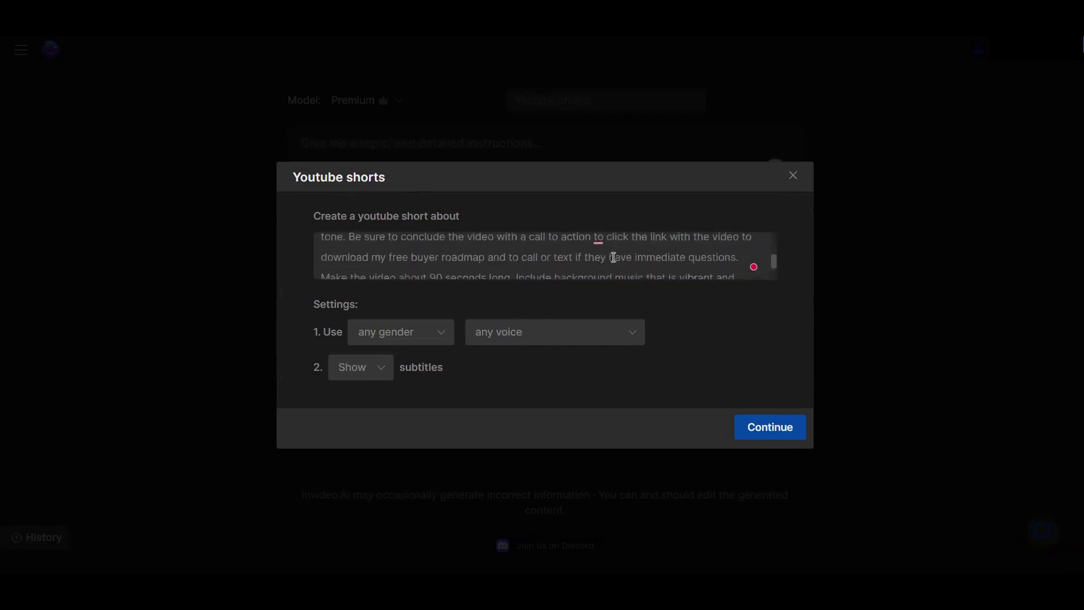
{"action": "scroll", "coordinate": [713, 262], "scroll_direction": "down", "scroll_amount": 1}
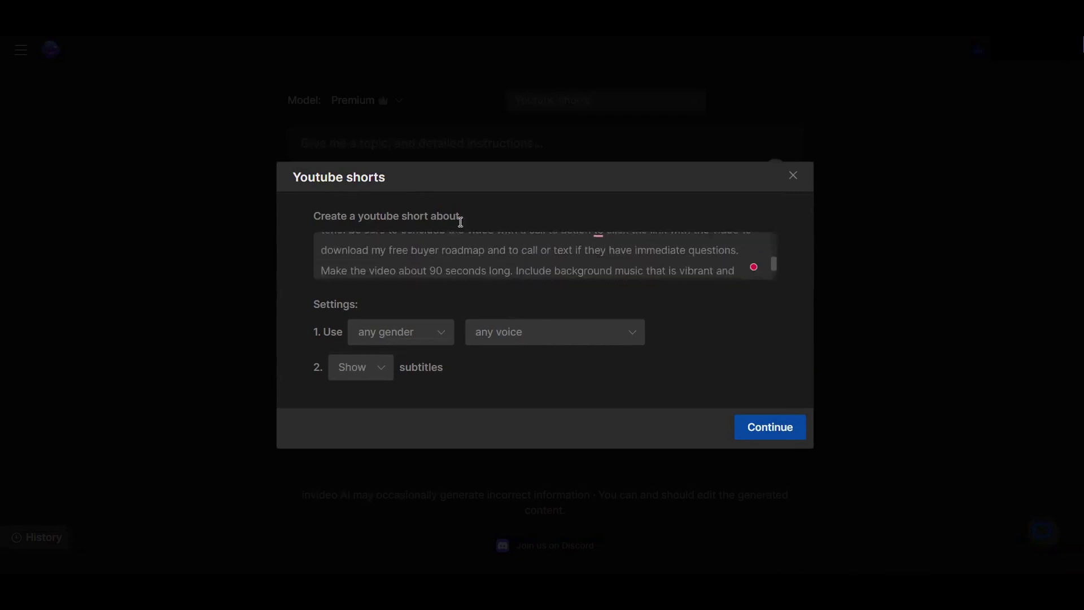
{"action": "scroll", "coordinate": [464, 247], "scroll_direction": "up", "scroll_amount": 5}
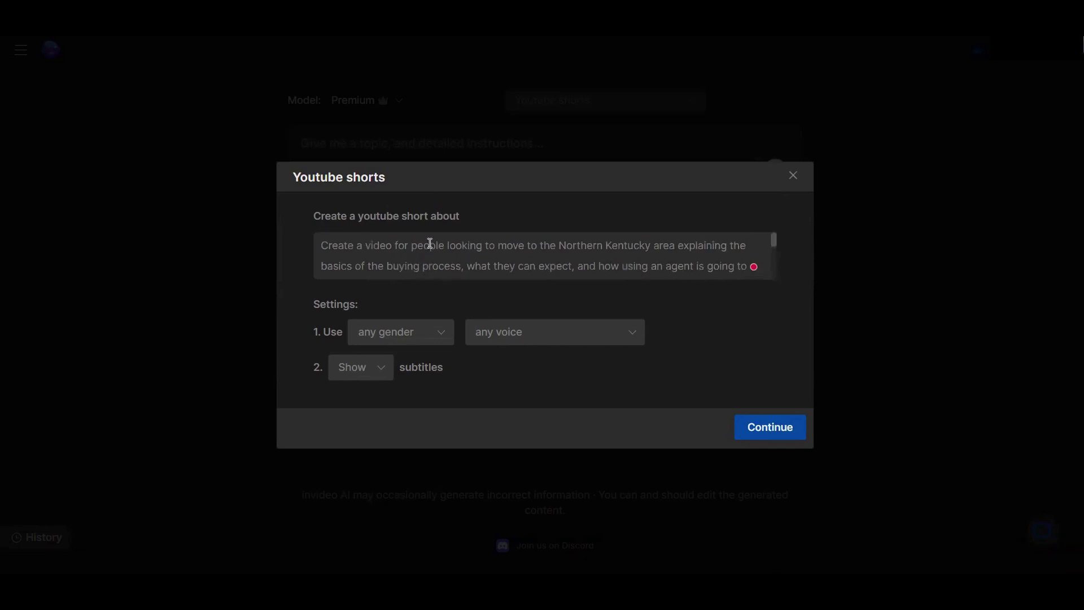
{"action": "scroll", "coordinate": [430, 243], "scroll_direction": "down", "scroll_amount": 5}
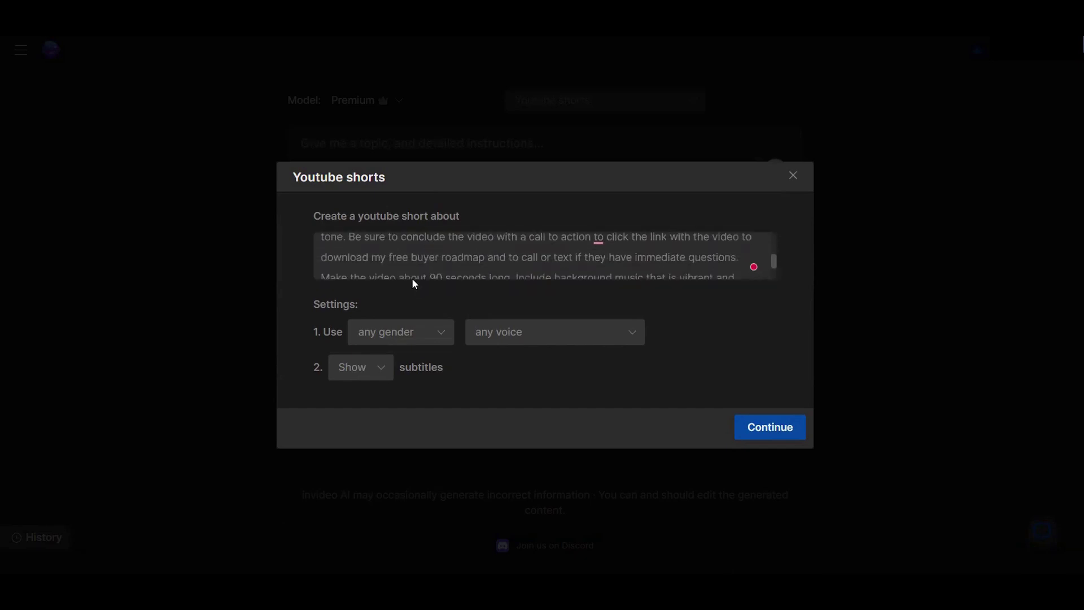
{"action": "scroll", "coordinate": [415, 276], "scroll_direction": "down", "scroll_amount": 2}
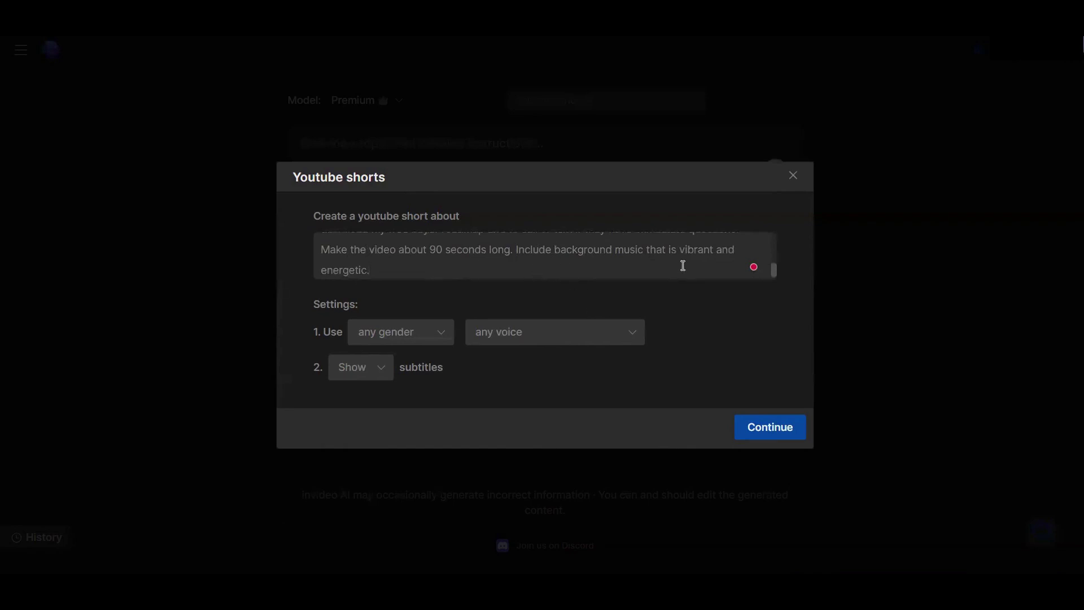
Choose a voice with a midwestern accent, check the subtitles option, pick the voice gender, and continue with the Youtube short.
{"action": "left_click", "coordinate": [610, 332]}
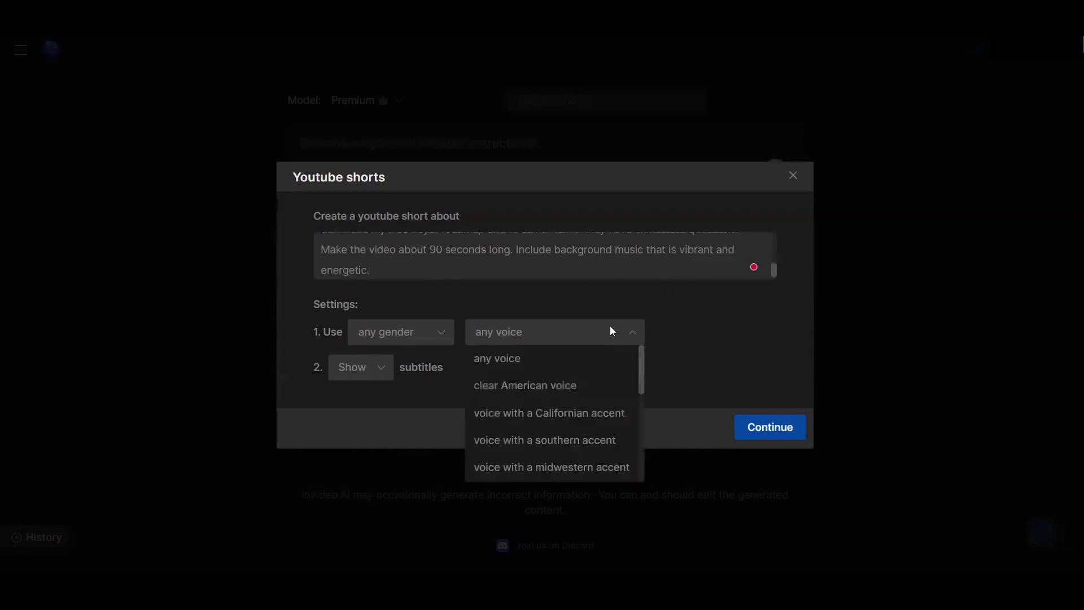
{"action": "left_click", "coordinate": [526, 470]}
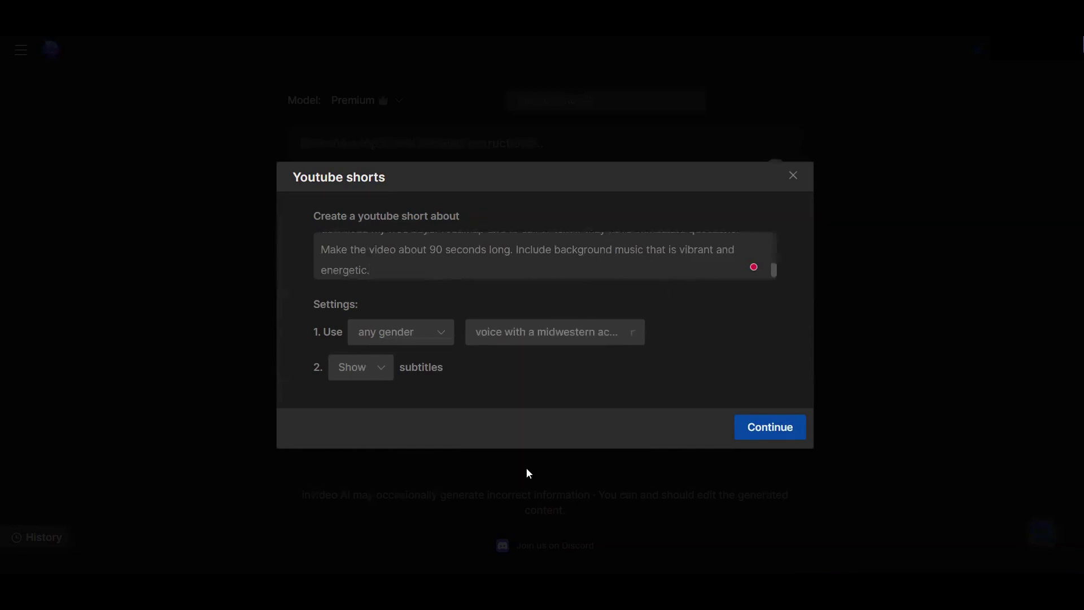
{"action": "left_click", "coordinate": [390, 368]}
{"action": "left_click", "coordinate": [483, 390]}
{"action": "left_click", "coordinate": [417, 335]}
{"action": "left_click", "coordinate": [388, 385]}
{"action": "left_click", "coordinate": [789, 434]}
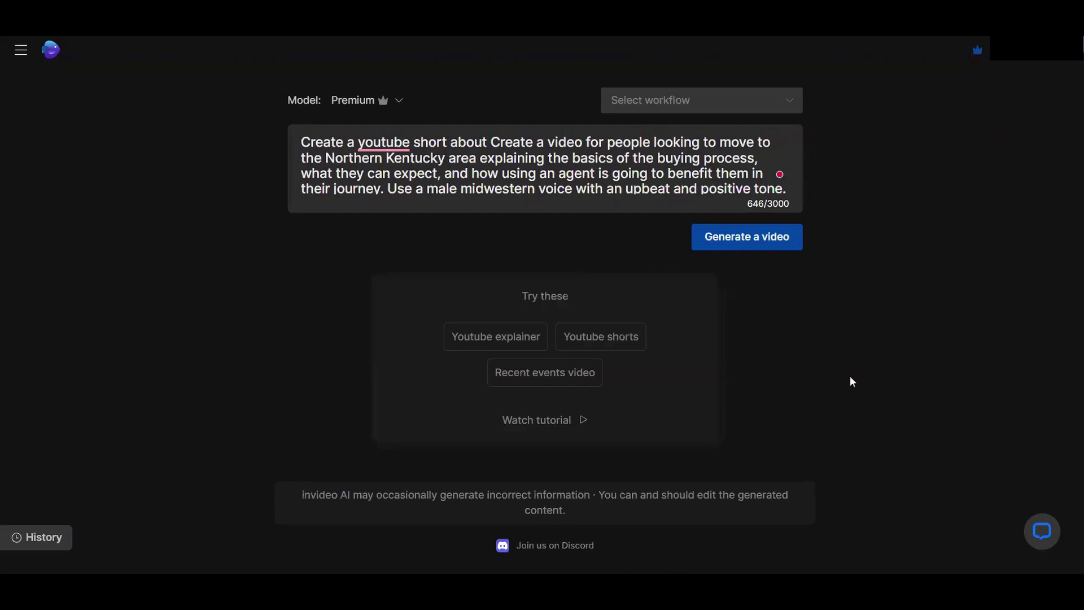
Generate the video from the prompt, and set its look and feel to Inspiring and its platform to Facebook.
{"action": "left_click", "coordinate": [759, 235]}
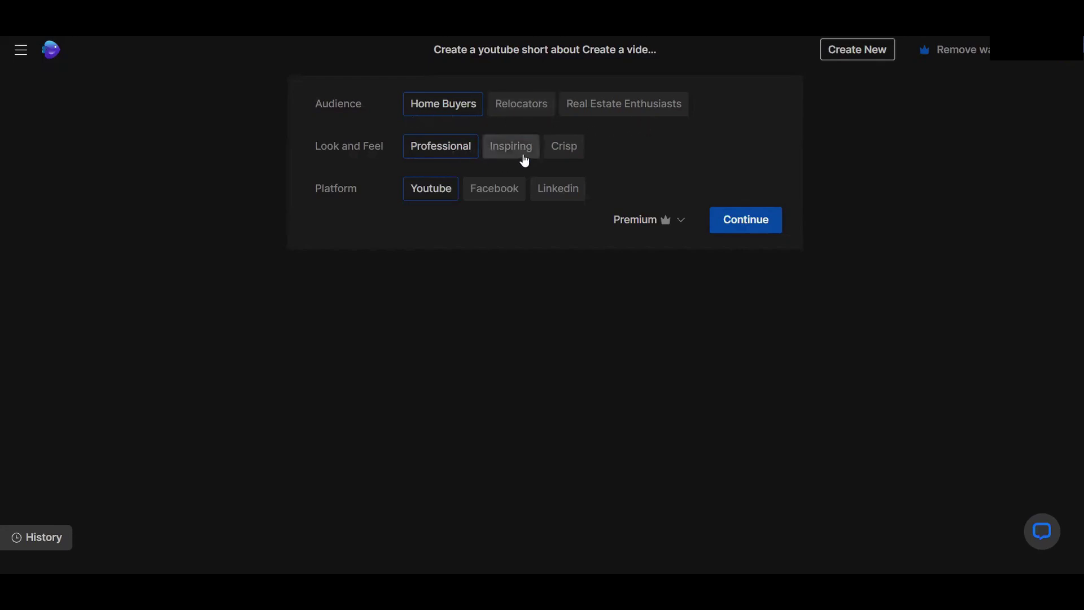
{"action": "left_click", "coordinate": [492, 154]}
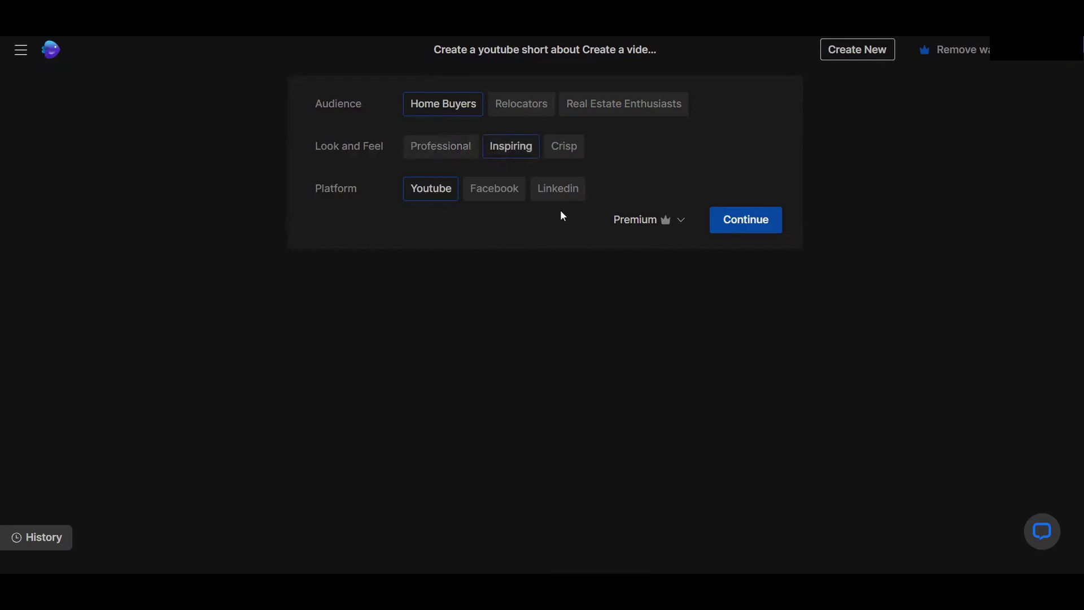
{"action": "left_click", "coordinate": [501, 196]}
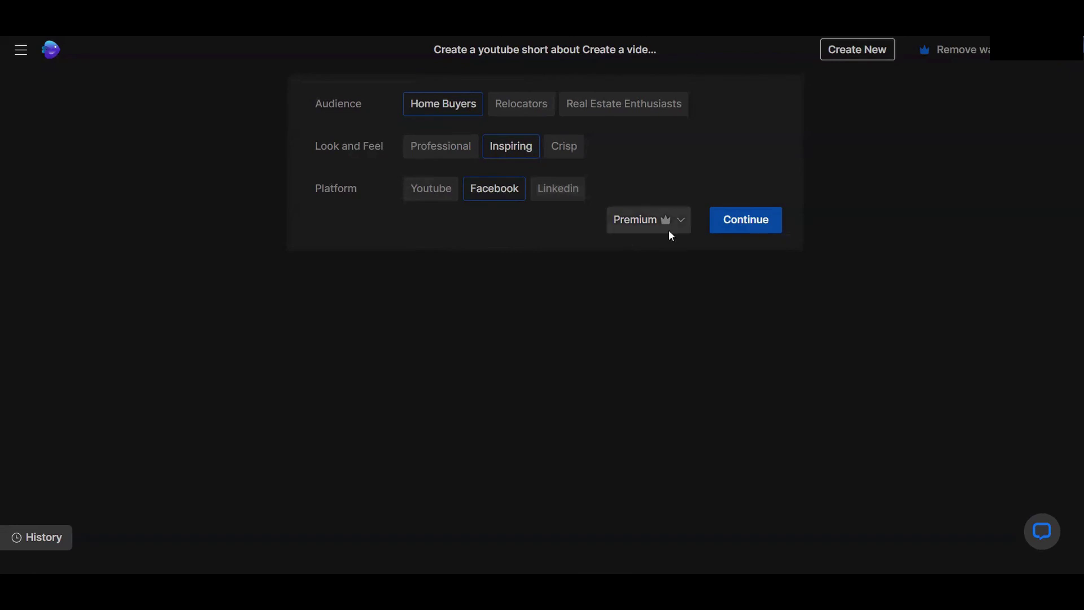
Generate the video for home buyers with the chosen settings, play it through, and open its editing options.
{"action": "left_click", "coordinate": [761, 228]}
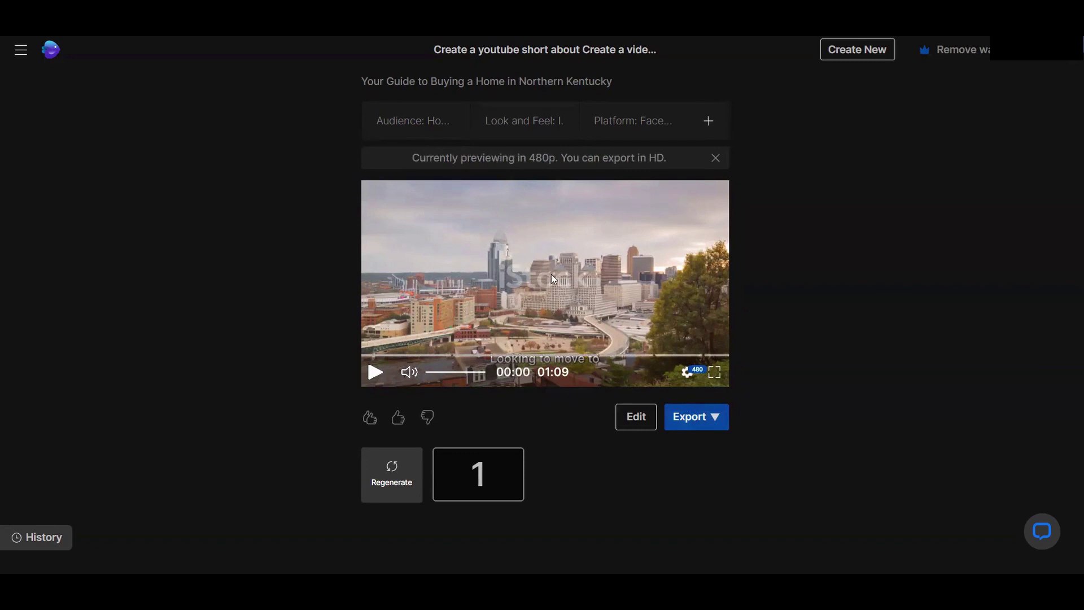
{"action": "left_click", "coordinate": [374, 372]}
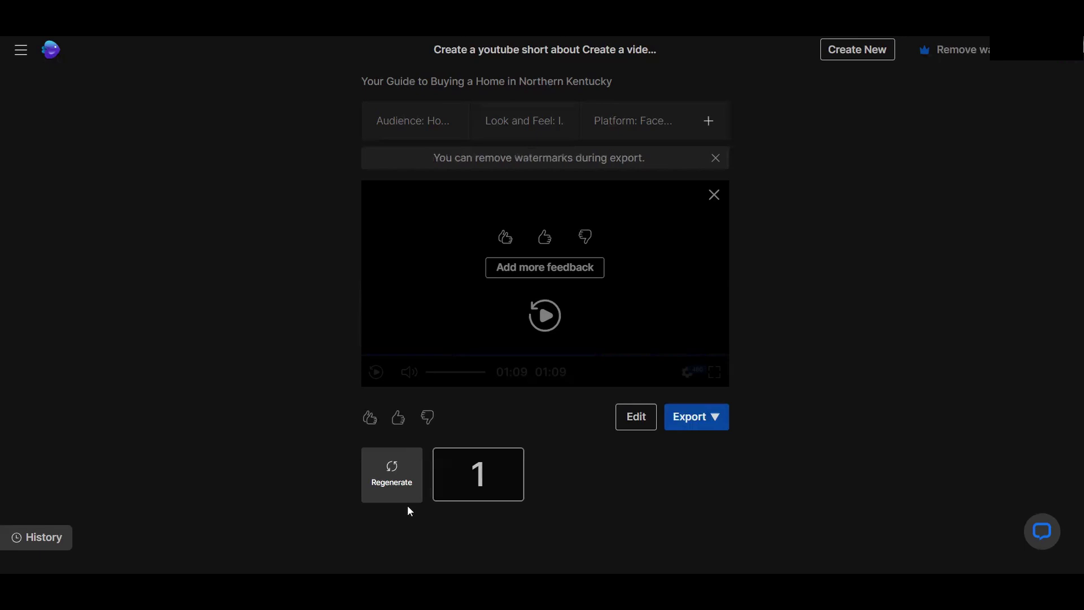
{"action": "left_click", "coordinate": [621, 429]}
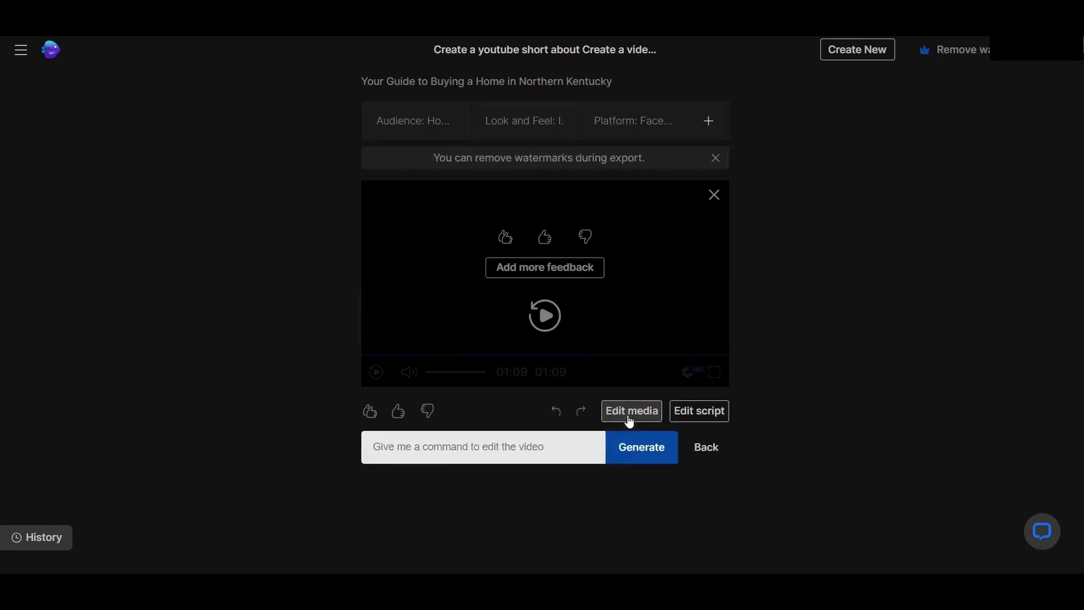
Write an edit command to keep the same script and format, spice up the background music, and speed up the video slightly for more excitement.
{"action": "left_click", "coordinate": [534, 447]}
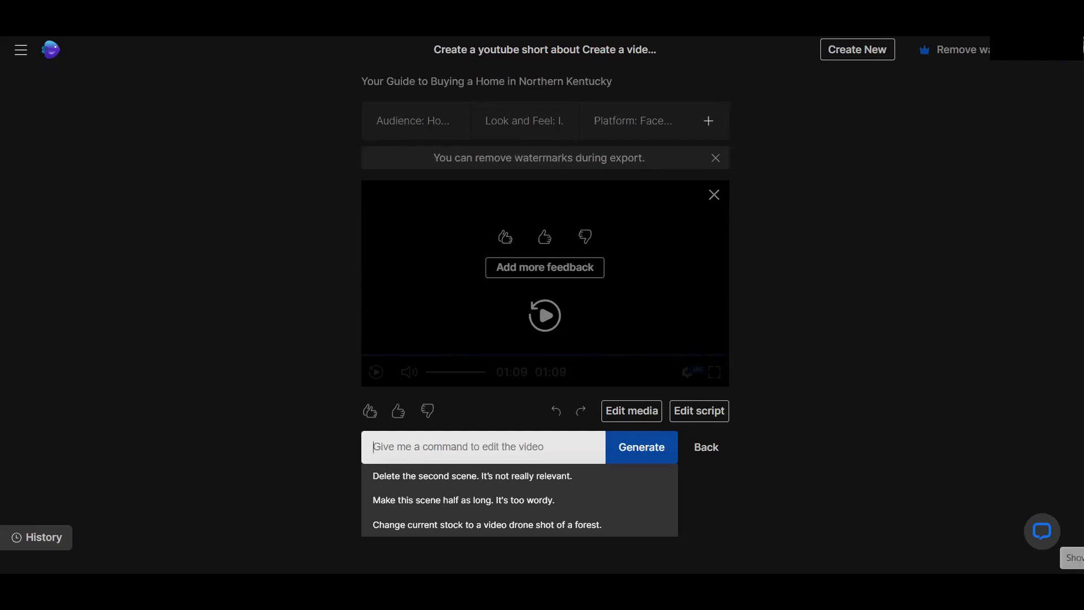
{"action": "type", "text": "Using the sam"}
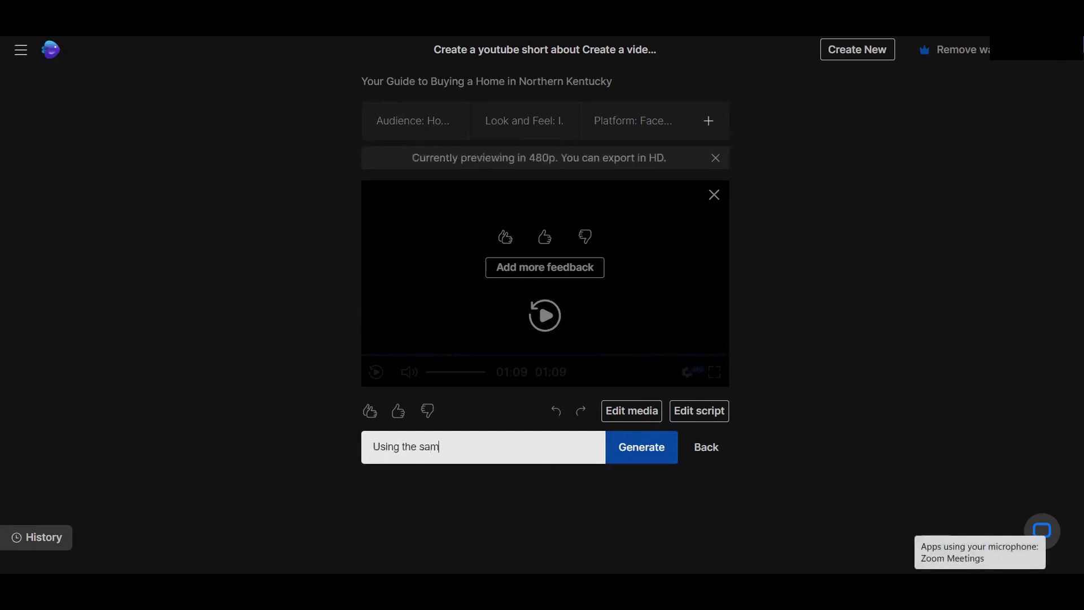
{"action": "type", "text": "e script and format, spic"}
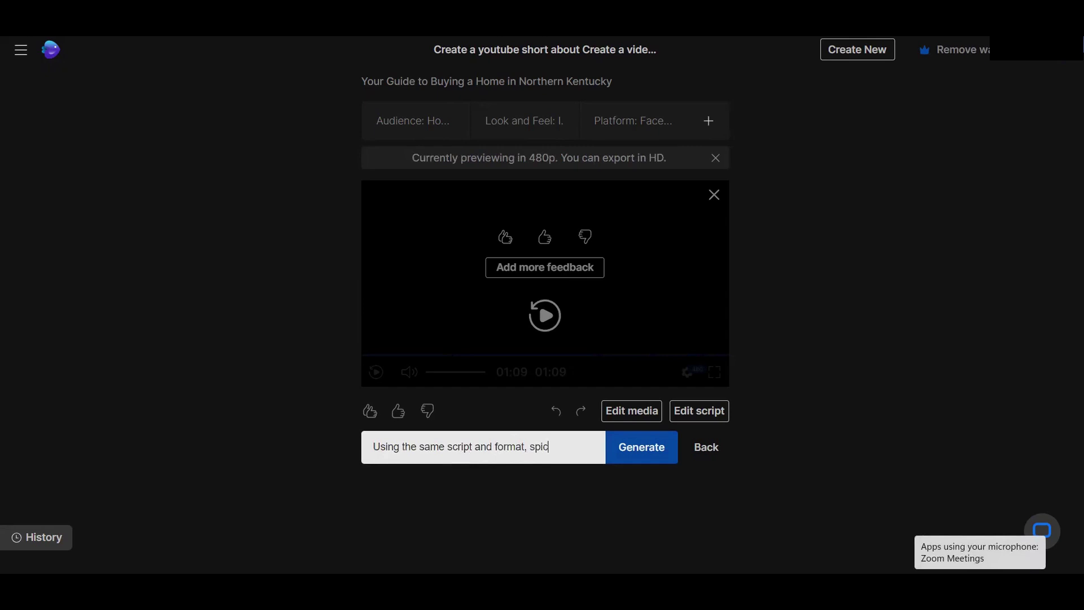
{"action": "type", "text": "e up the music"}
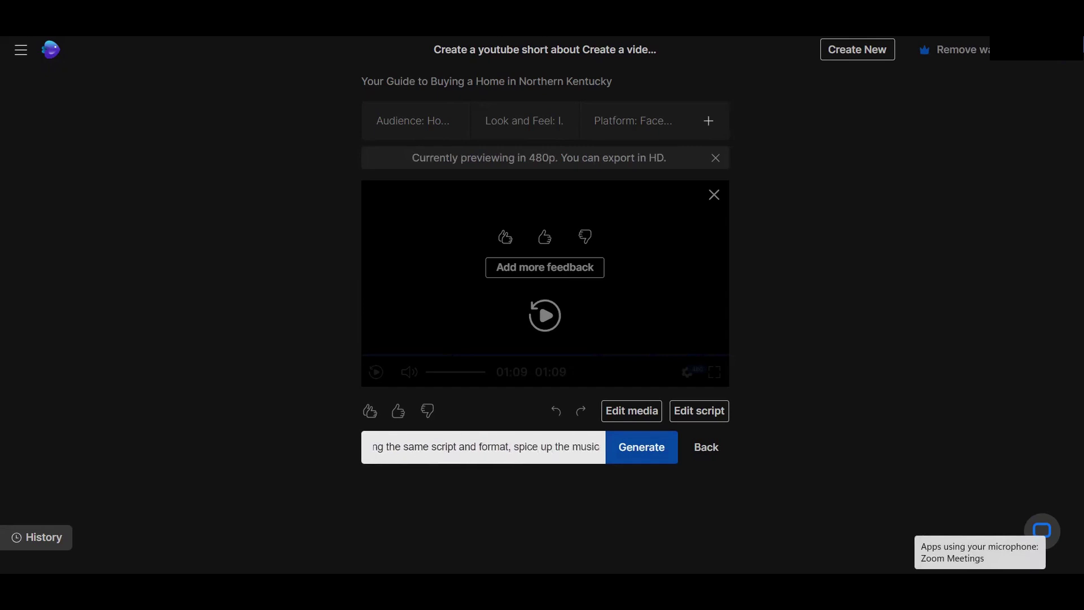
{"action": "type", "text": " in the backgro"}
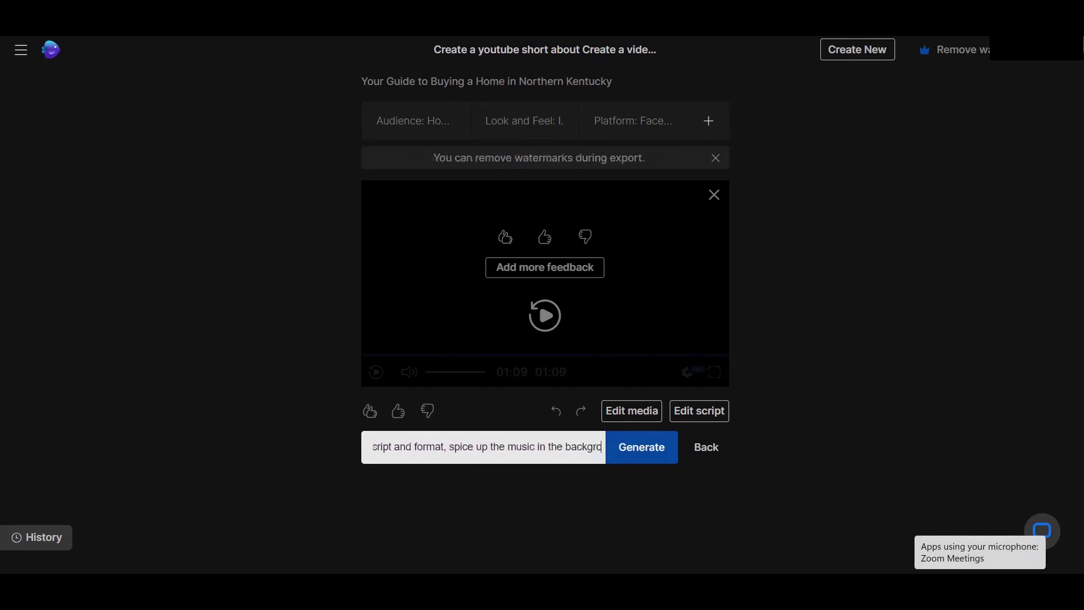
{"action": "type", "text": "und and and speed up the video slightly, so it"}
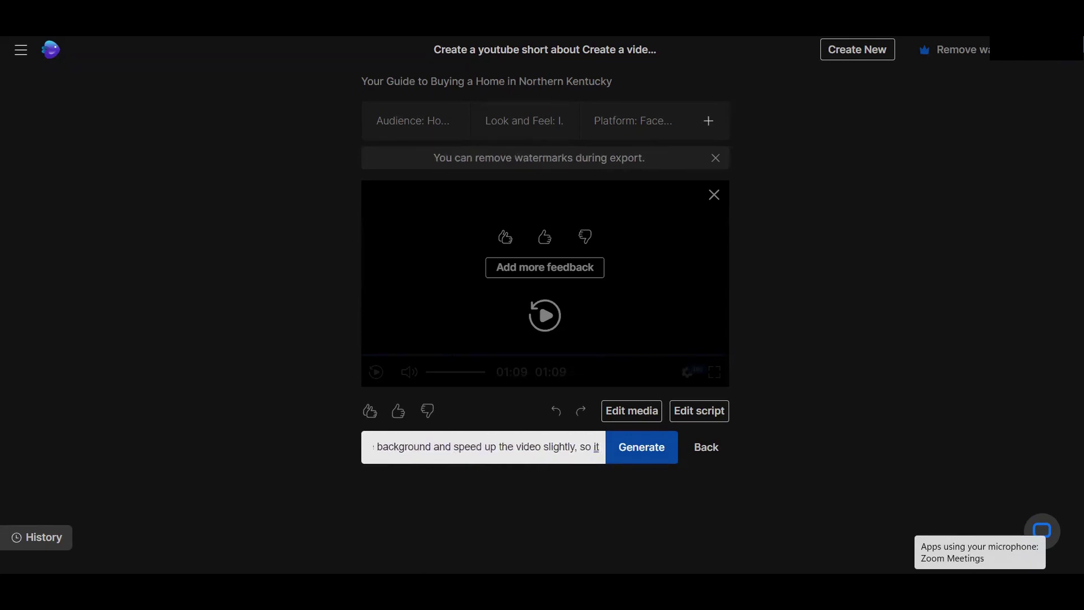
{"action": "type", "text": "is more exciting. Make the"}
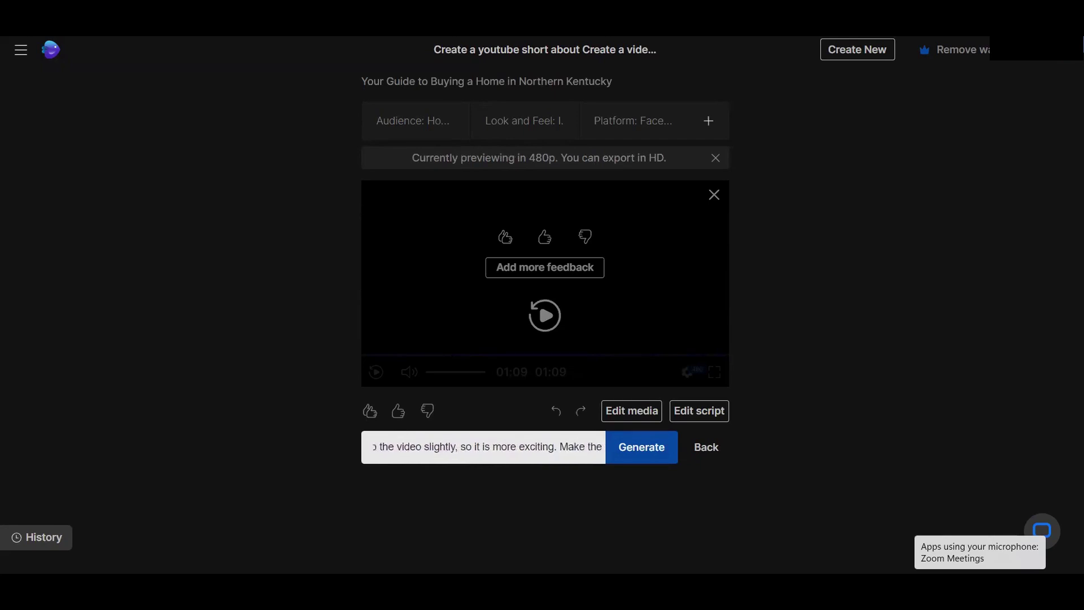
Extend the edit command to make the video more cinematic visually and add depth that helps viewers better understand the buying process.
{"action": "type", "text": "o more"}
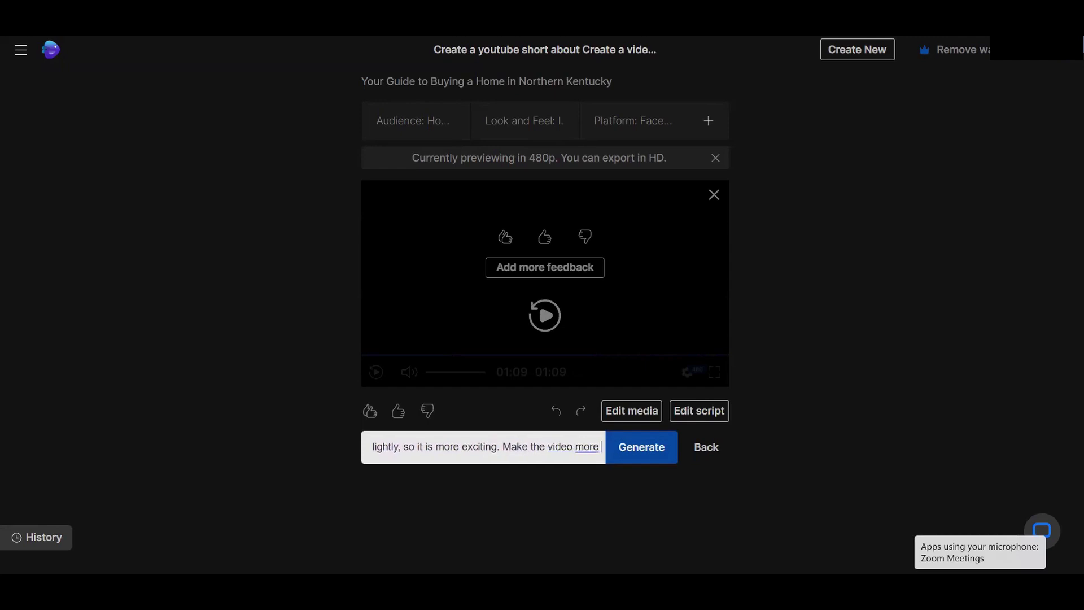
{"action": "type", "text": " cin"}
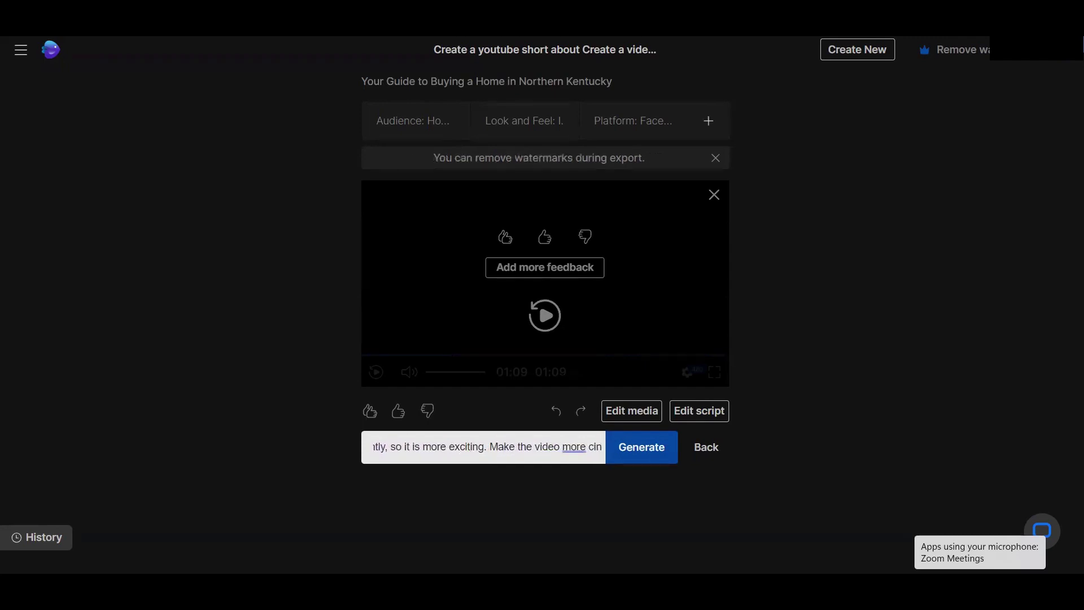
{"action": "type", "text": "emat"}
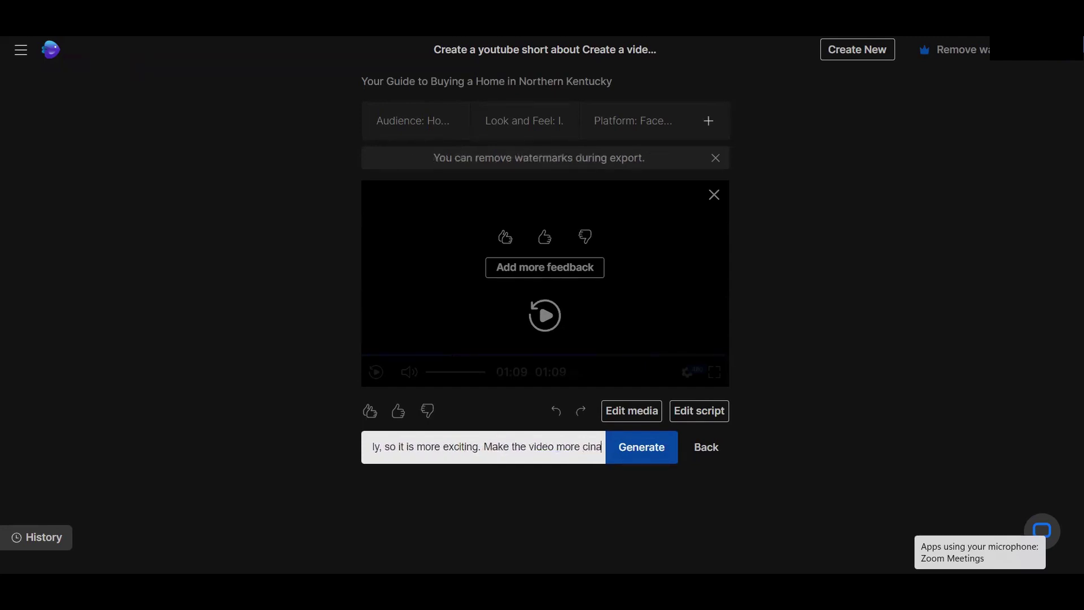
{"action": "type", "text": "ic"}
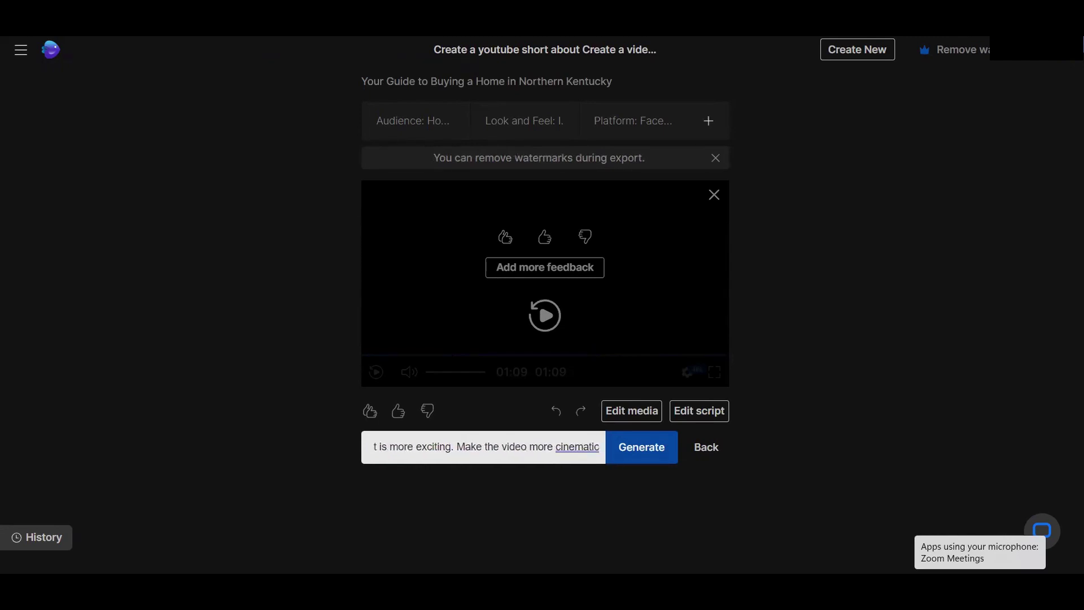
{"action": "key", "text": "BackSpace"}
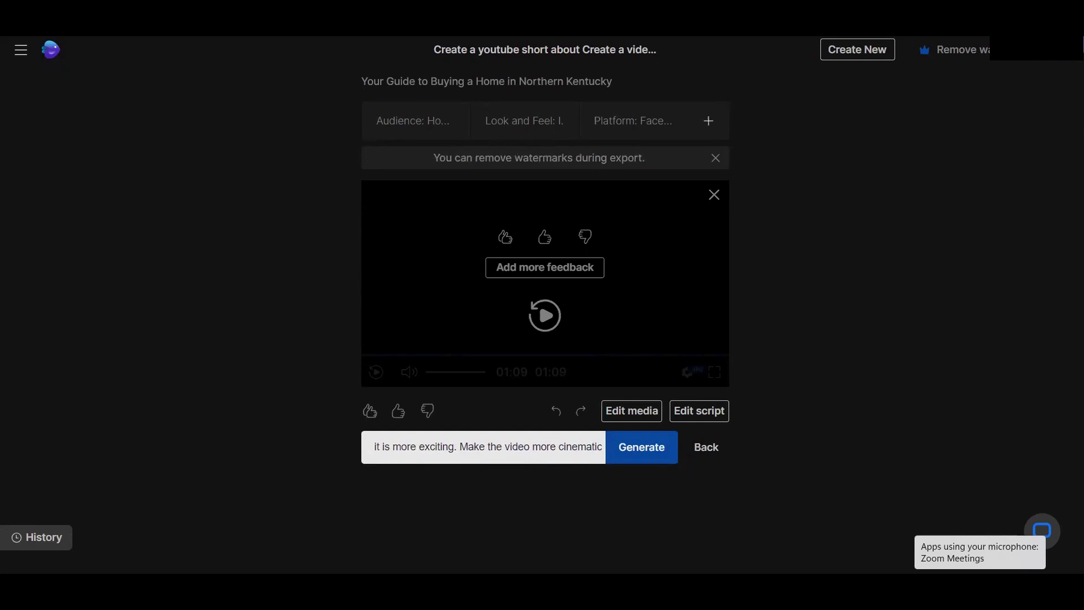
{"action": "type", "text": "vi"}
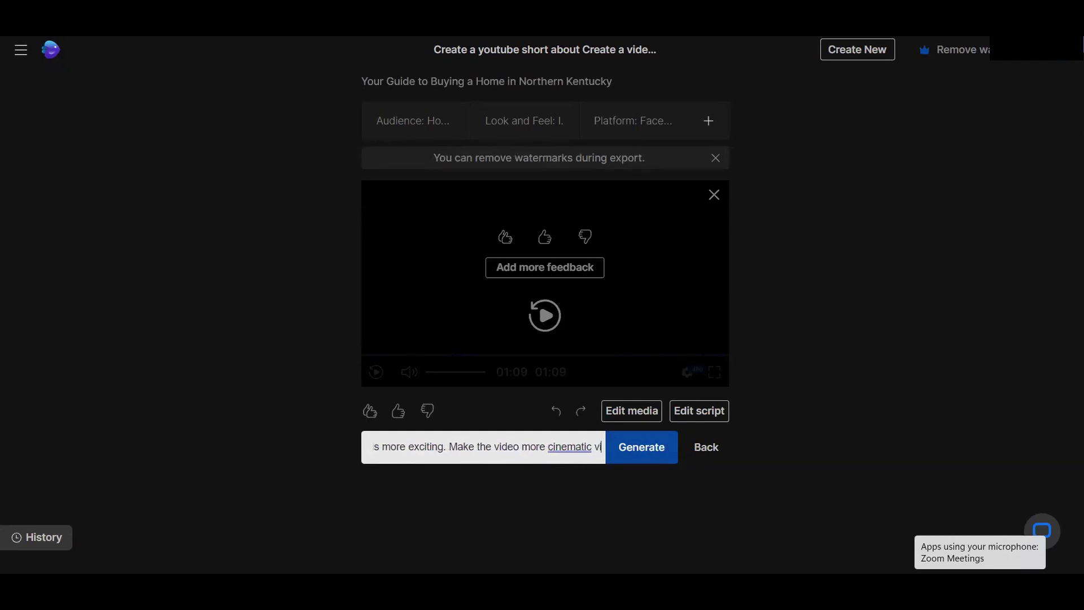
{"action": "type", "text": "sually,"}
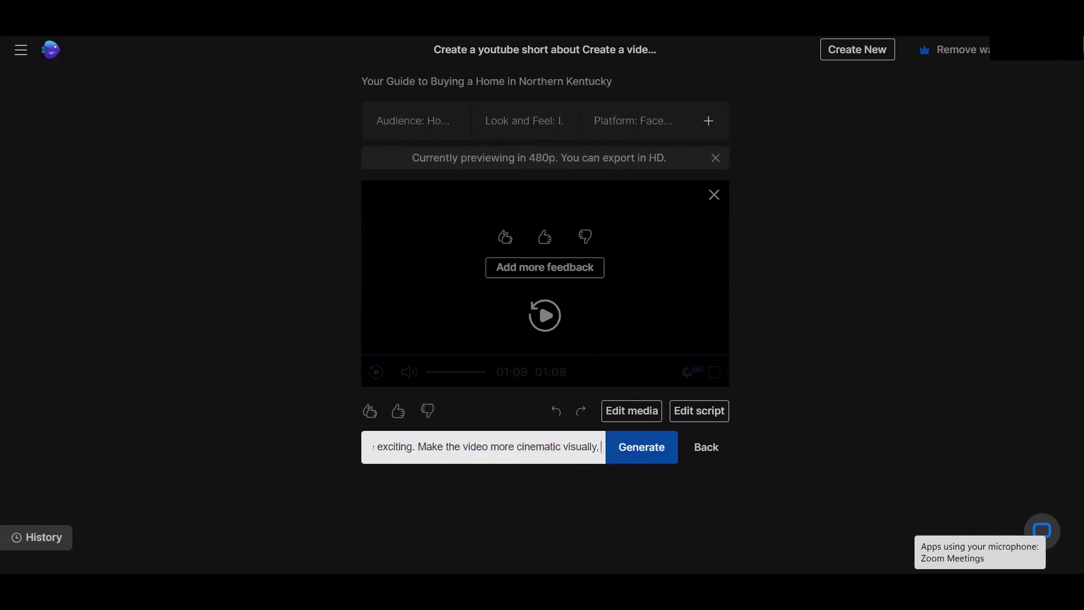
{"action": "type", "text": " add"}
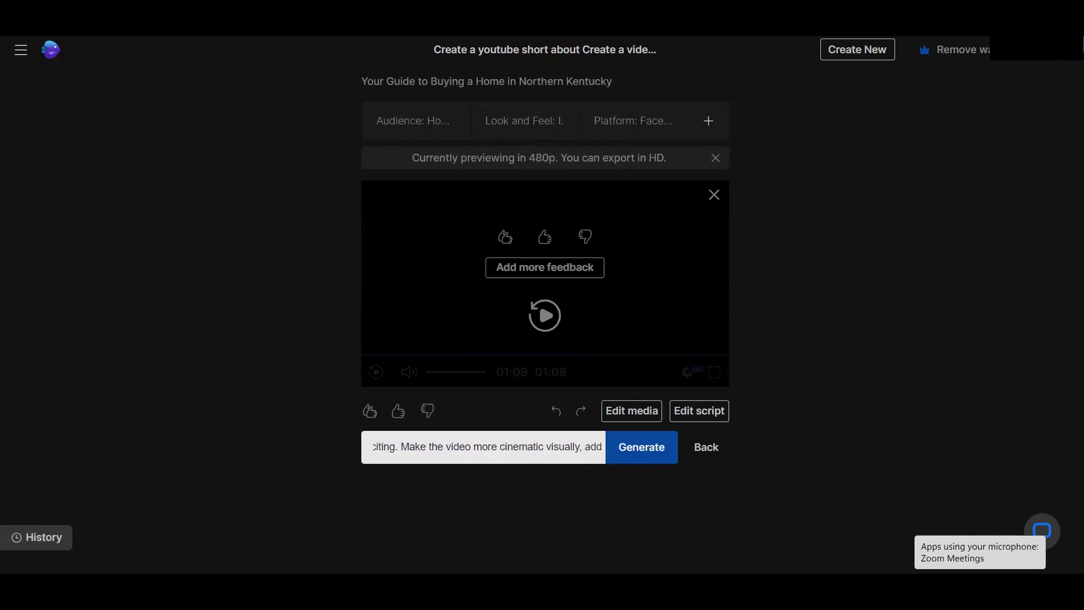
{"action": "type", "text": " de"}
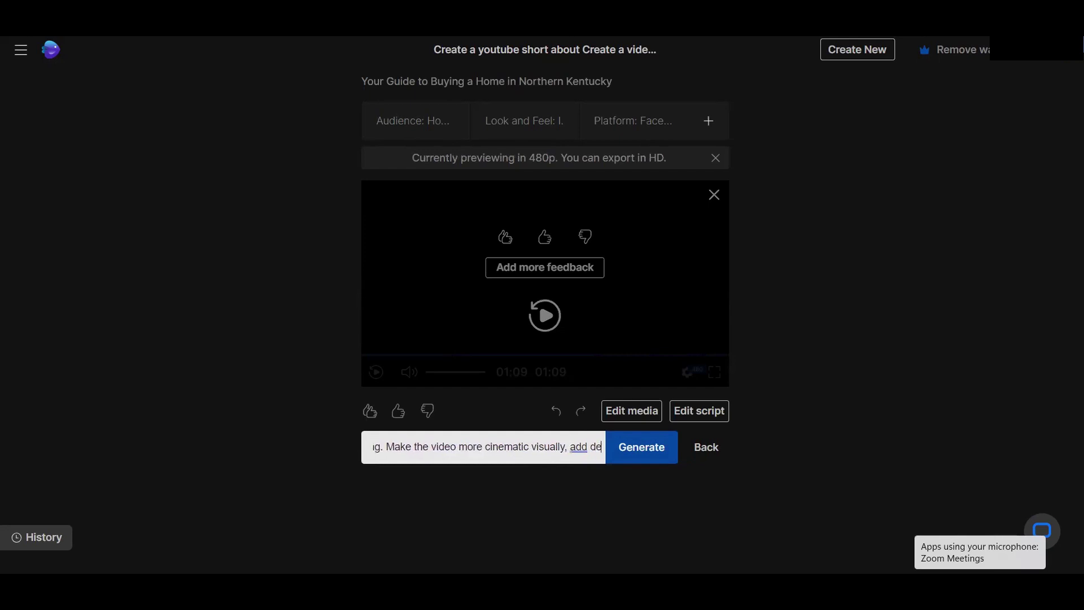
{"action": "type", "text": "pth to the"}
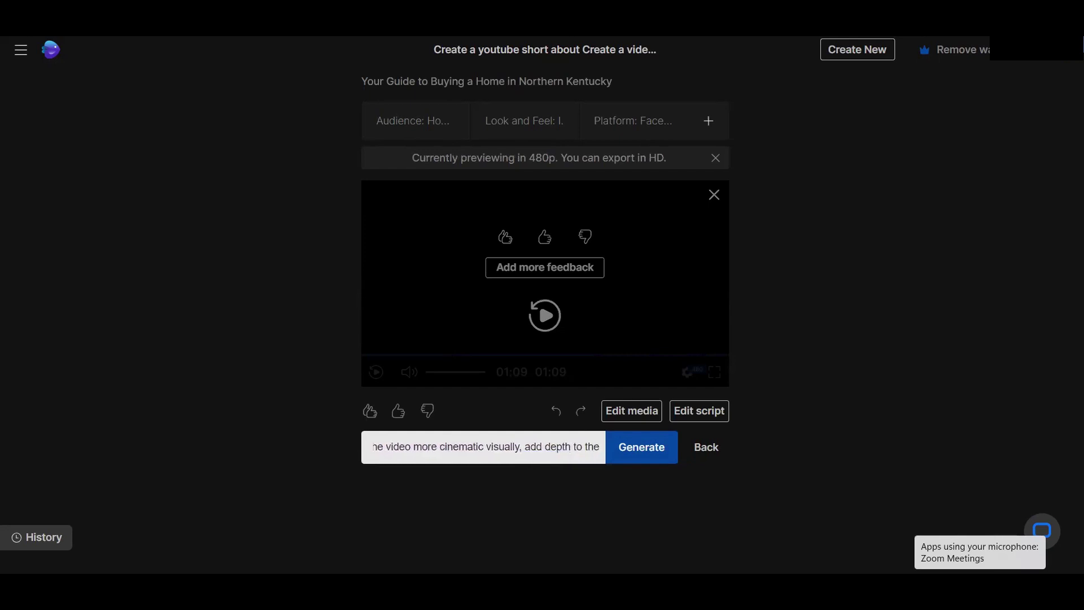
{"action": "type", "text": " buying st"}
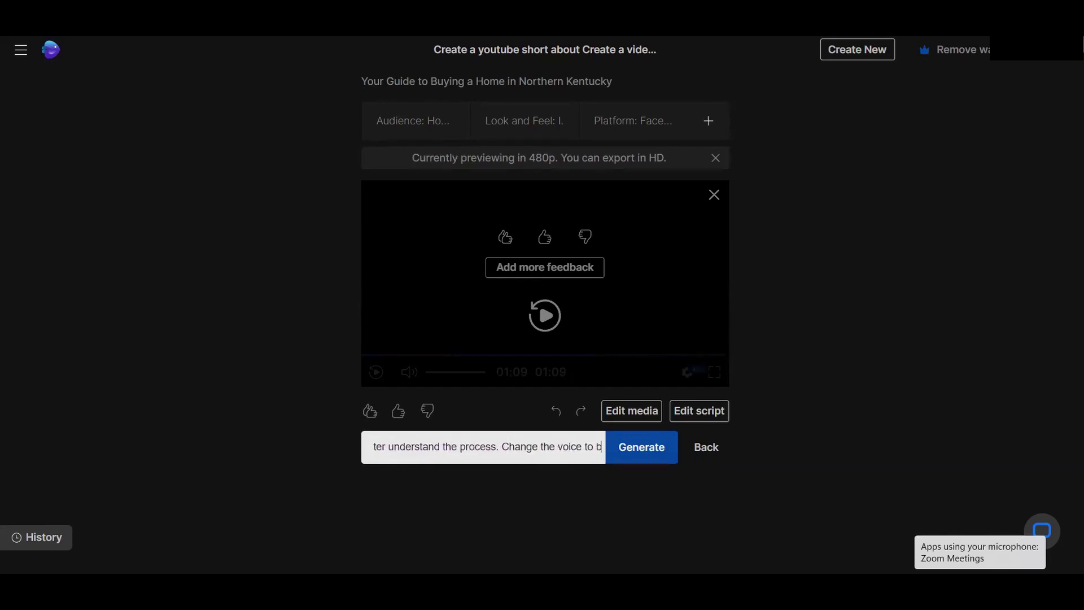
Add a Morgan Freeman style narrator voice to the command, try to generate the edit, and undo it.
{"action": "type", "text": "Change the voice to be a Morgan Freeman sty"}
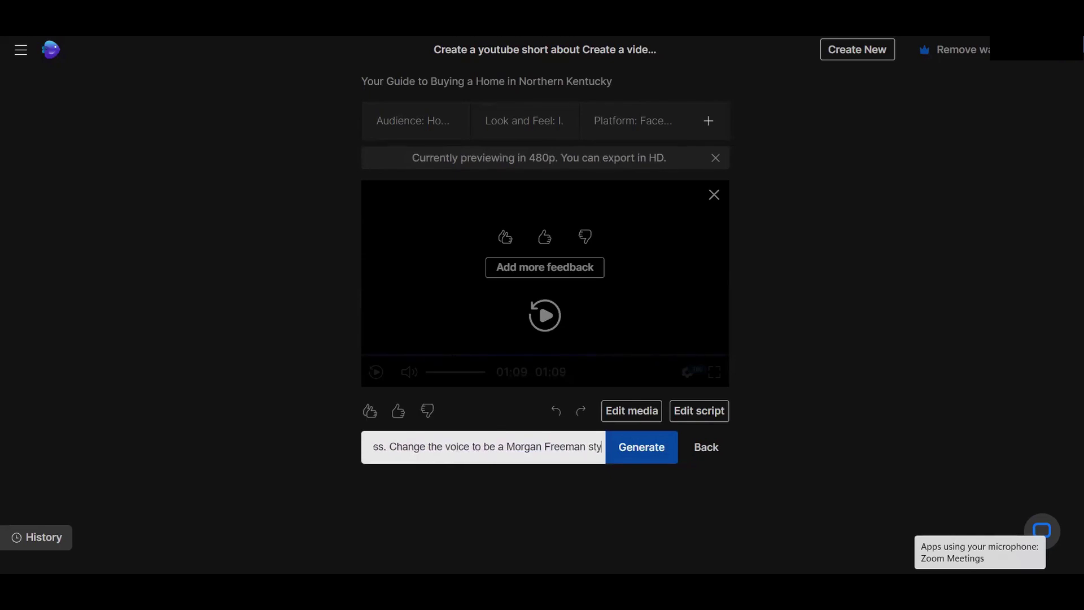
{"action": "type", "text": "le narra"}
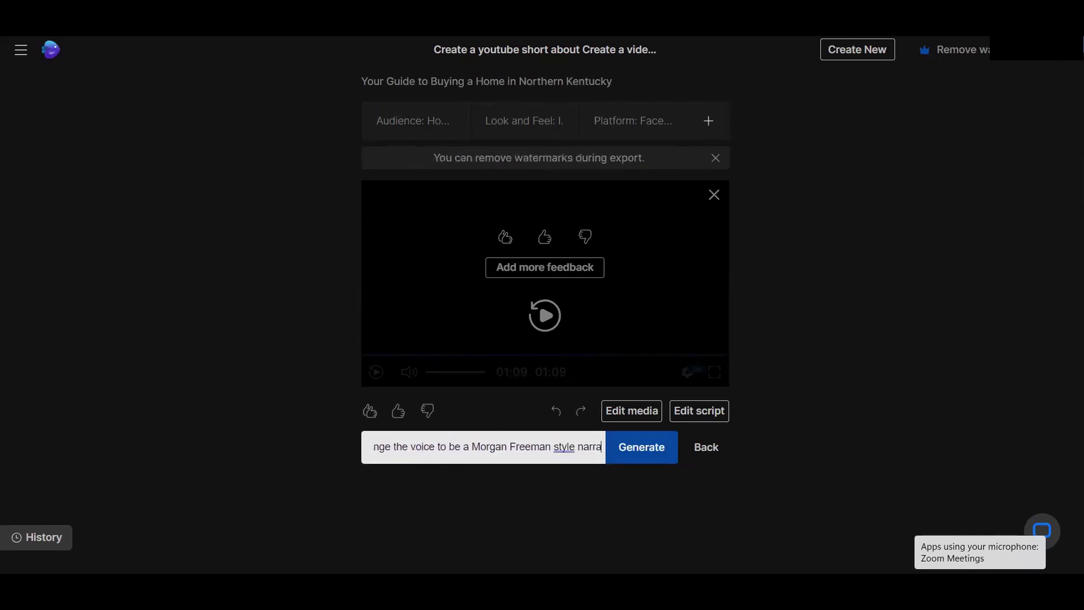
{"action": "type", "text": "tor."}
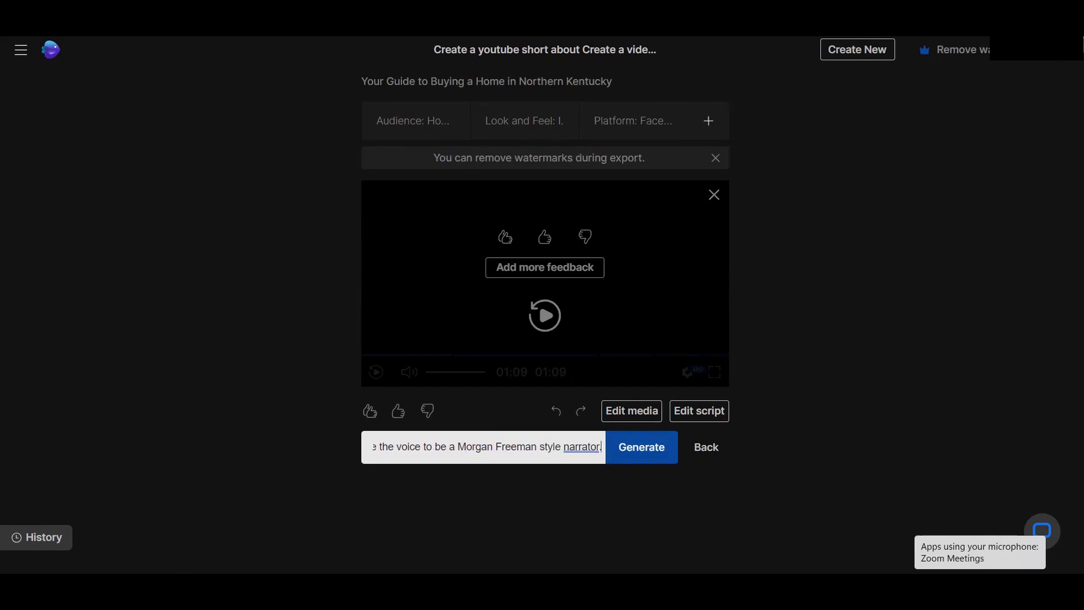
{"action": "left_click", "coordinate": [649, 457]}
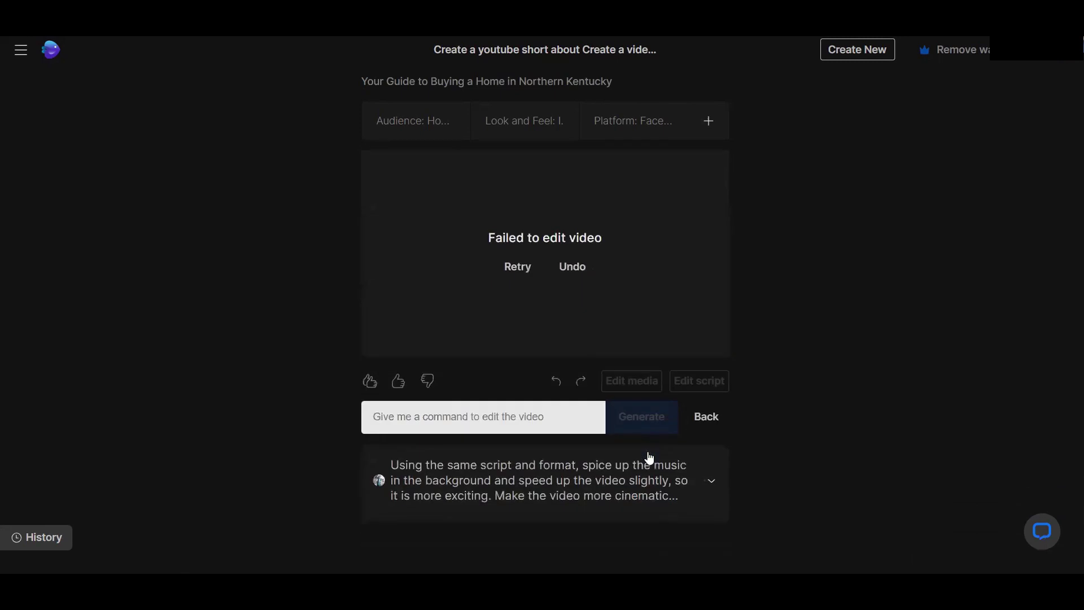
{"action": "left_click", "coordinate": [519, 268]}
{"action": "left_click", "coordinate": [571, 277]}
Generate an edit with the shorter command "spice up the music and give the narrator a Morgan Freeman style voice".
{"action": "left_click", "coordinate": [438, 449]}
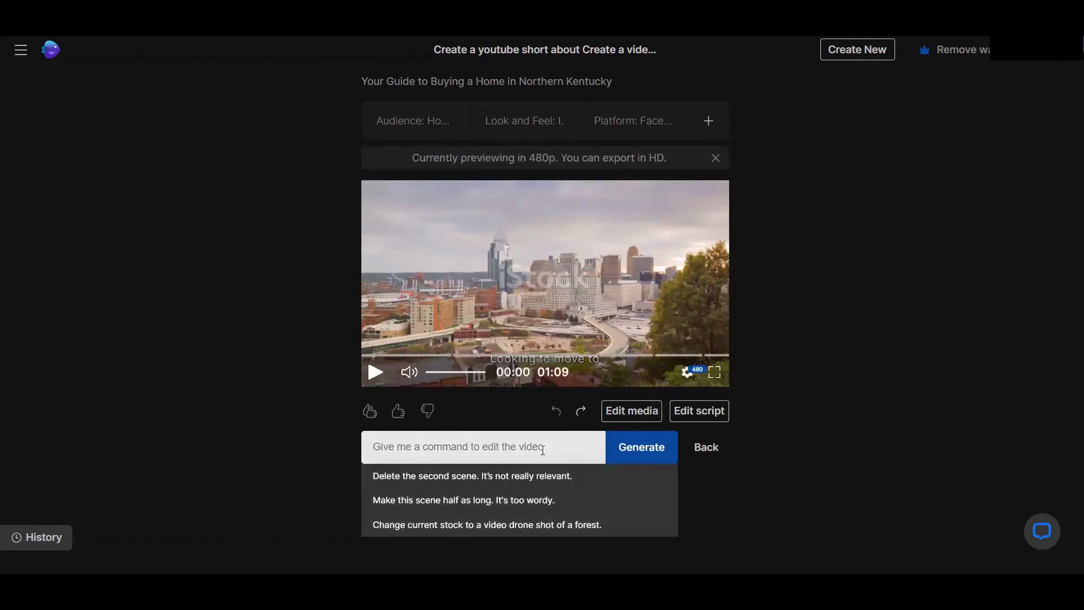
{"action": "type", "text": "spice up"}
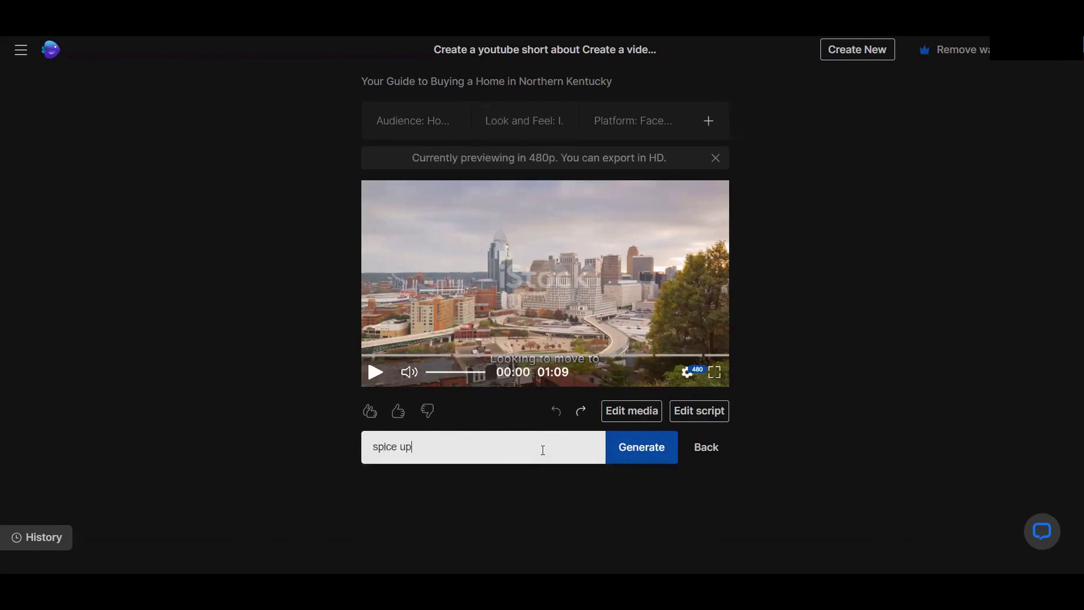
{"action": "type", "text": " the music and give the na"}
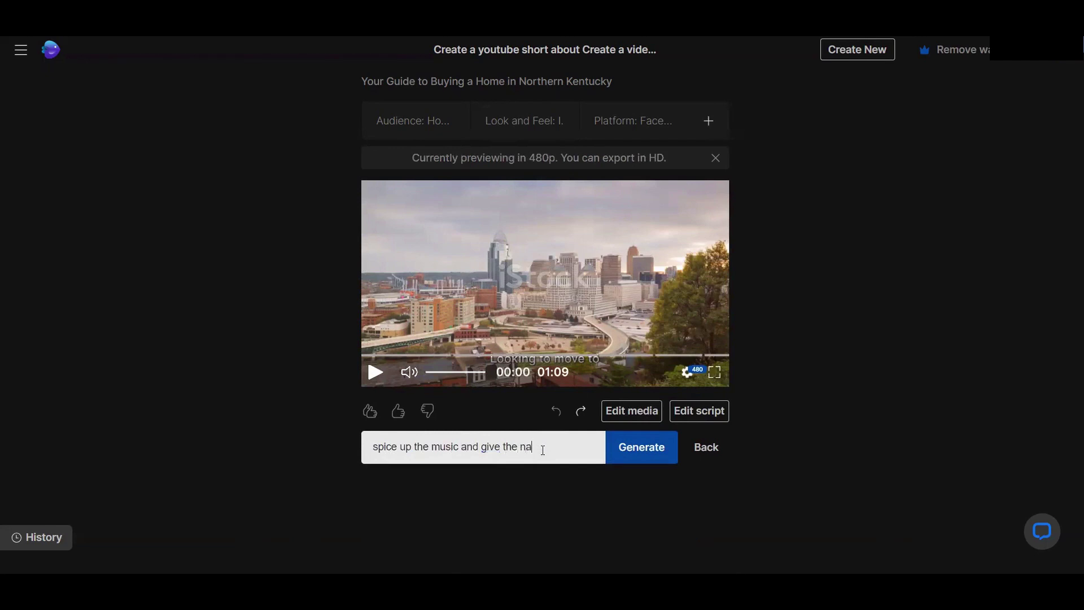
{"action": "type", "text": "rrator a Morgan Freem"}
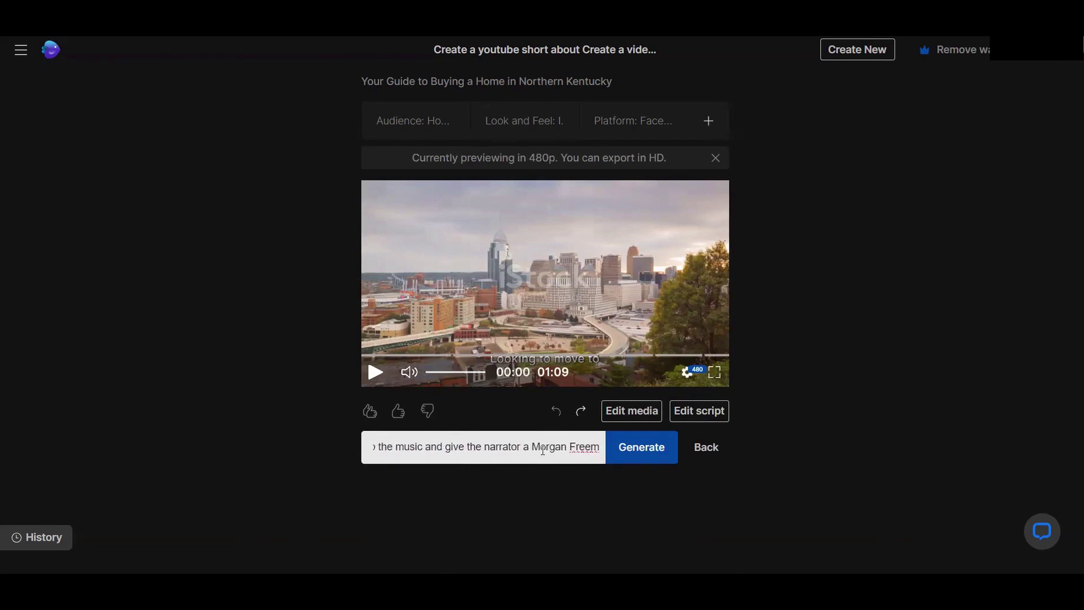
{"action": "type", "text": "an style"}
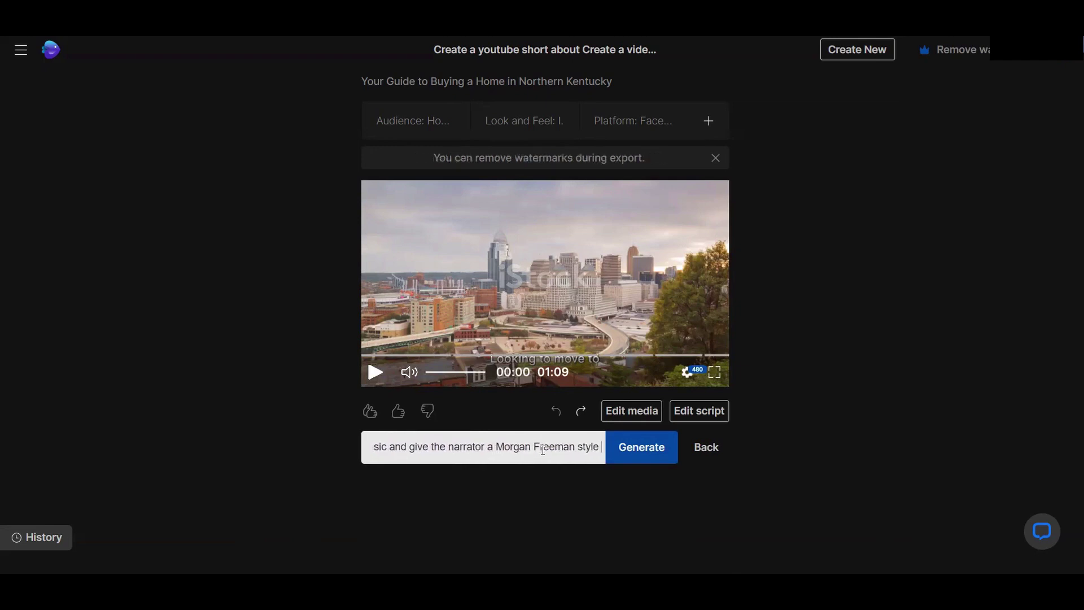
{"action": "type", "text": " voice"}
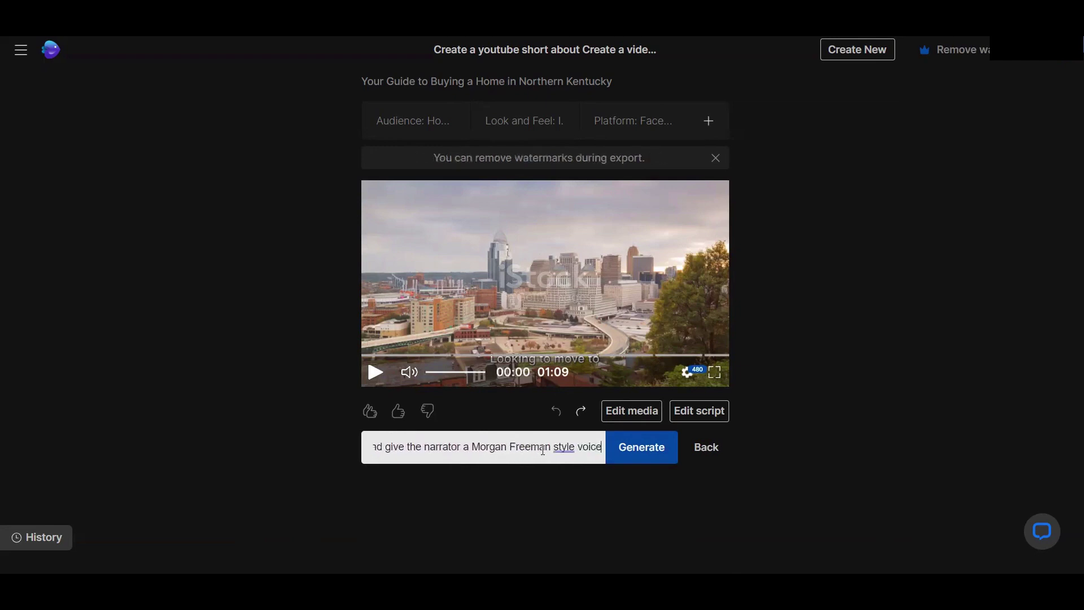
{"action": "left_click", "coordinate": [636, 450]}
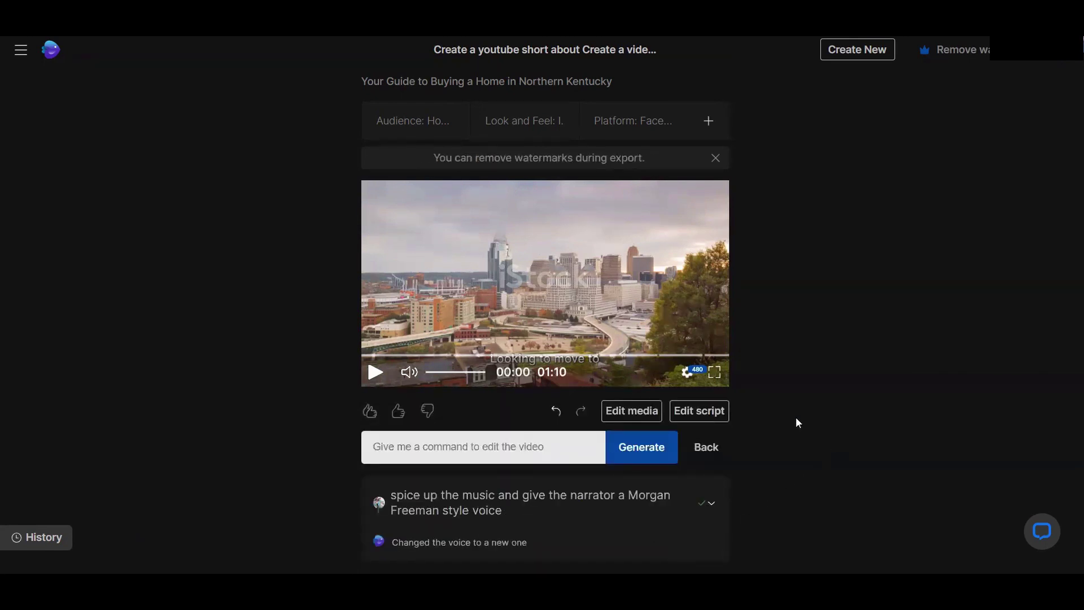
Play the edited video to its end and bring up the suggested commands for another edit.
{"action": "left_click", "coordinate": [375, 373]}
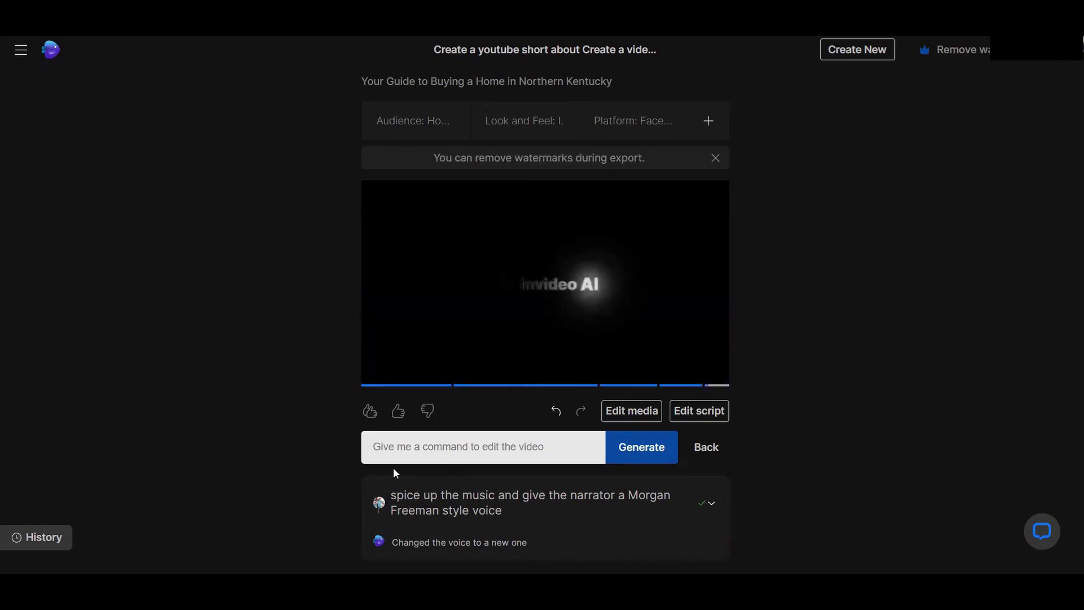
{"action": "mouse_move", "coordinate": [376, 385]}
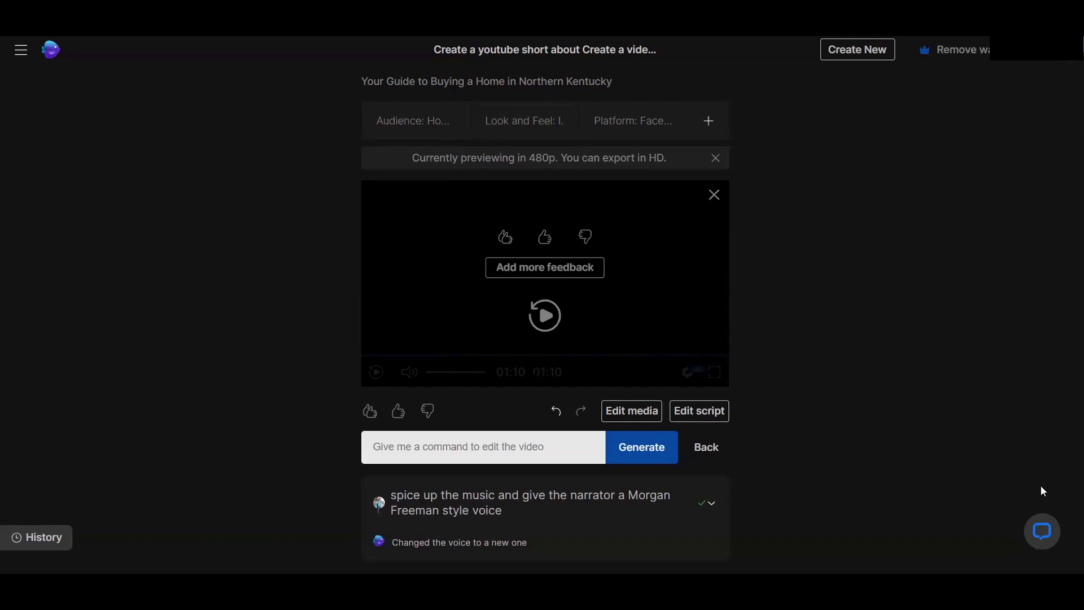
{"action": "left_click", "coordinate": [514, 445]}
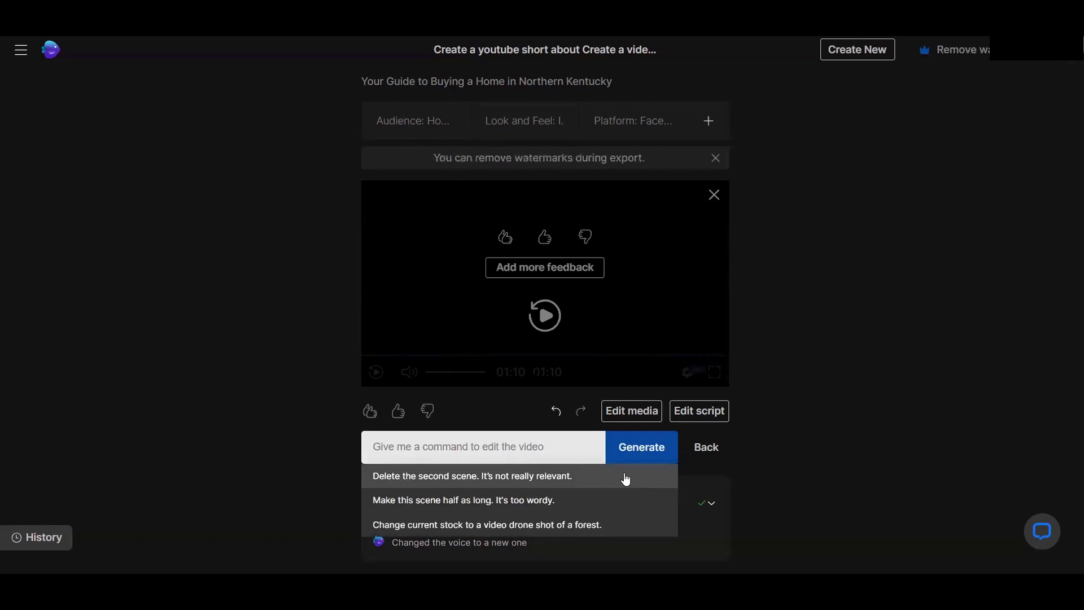
Generate an edit with the command "make the video more cinematic, give it an epic scope and feel visually".
{"action": "type", "text": "mak"}
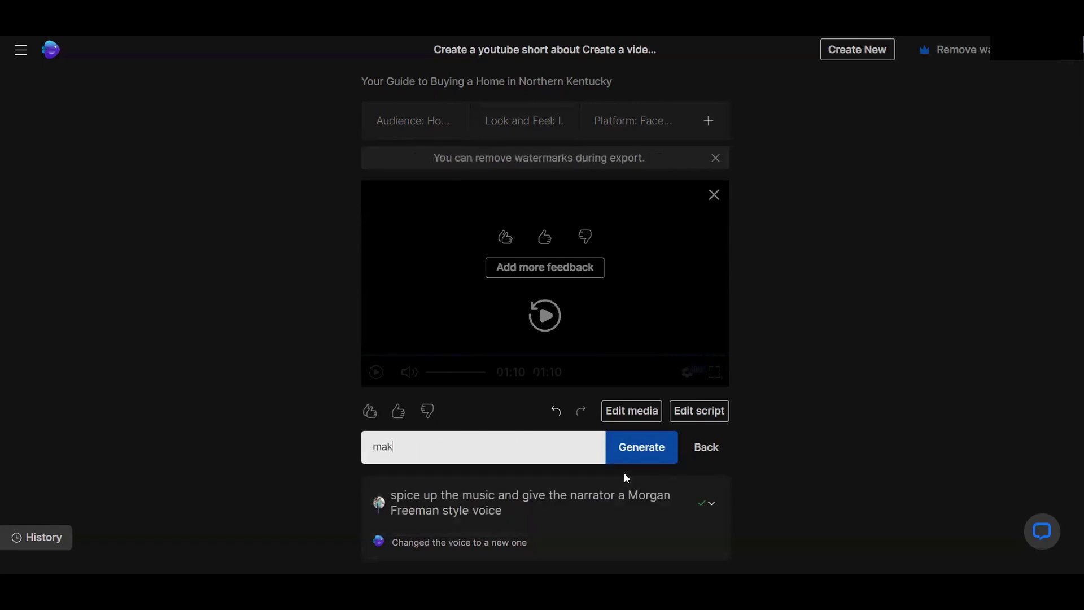
{"action": "type", "text": "e the video more cinematic"}
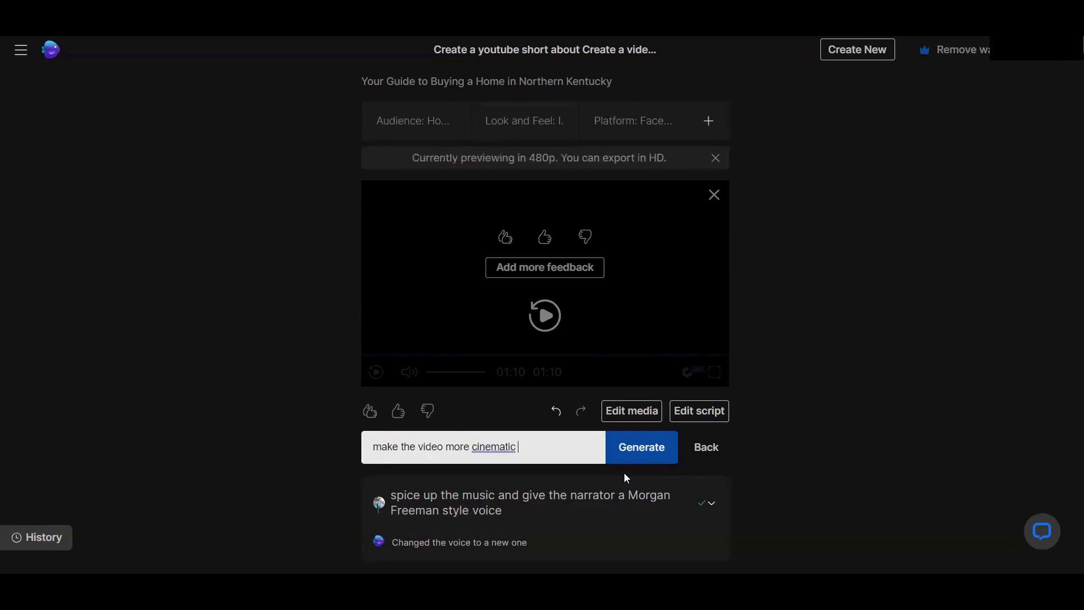
{"action": "type", "text": ", give it an epic scope and feel visually"}
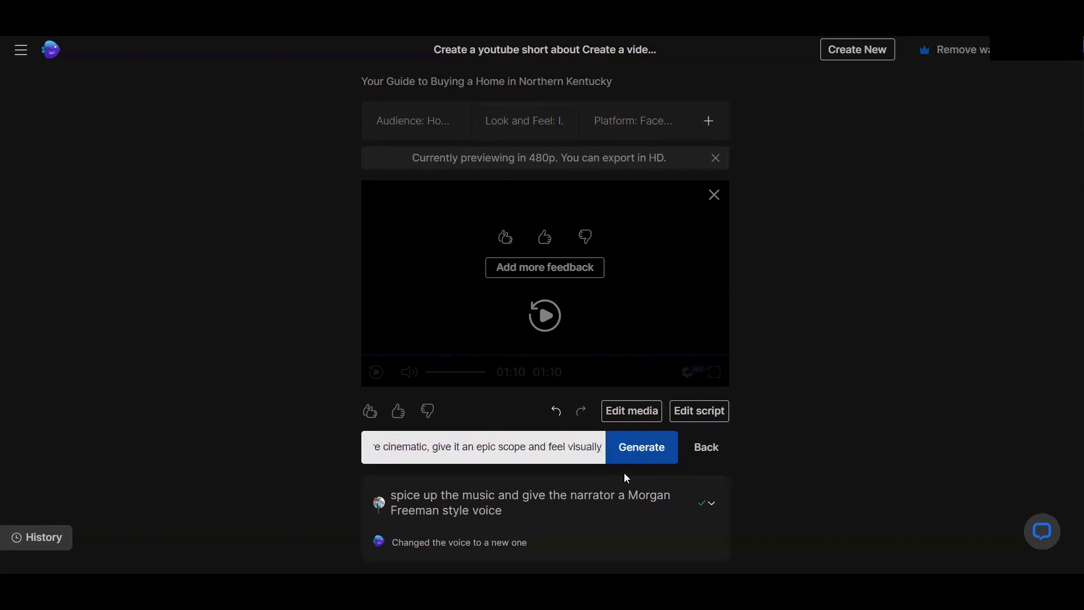
{"action": "left_click", "coordinate": [648, 448]}
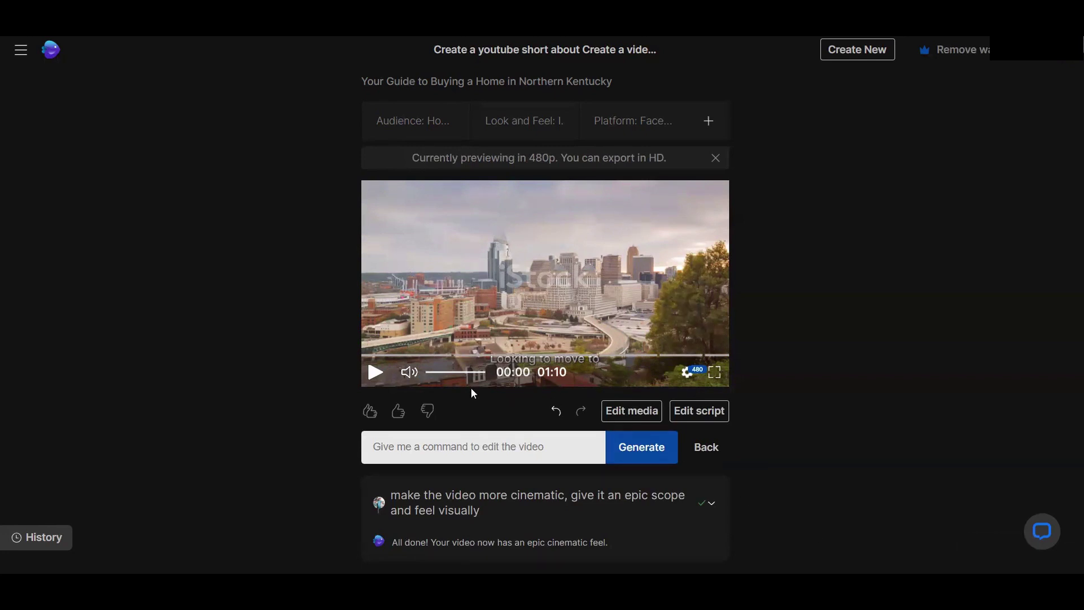
Play the newly edited home-buying video to its end, pausing along the way to review the cinematic visuals.
{"action": "left_click", "coordinate": [375, 373]}
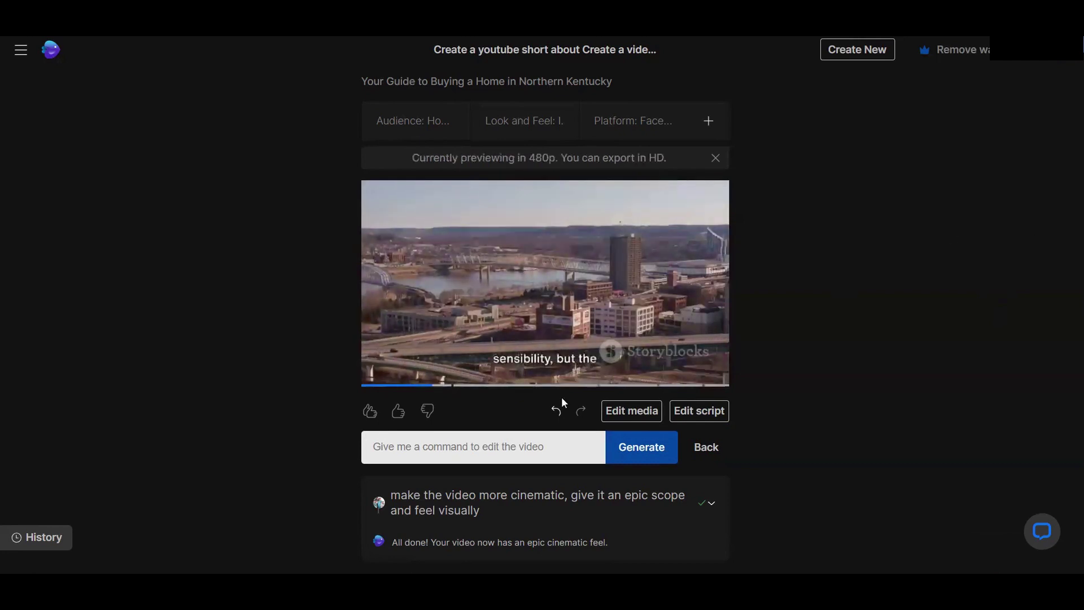
{"action": "left_click", "coordinate": [492, 382]}
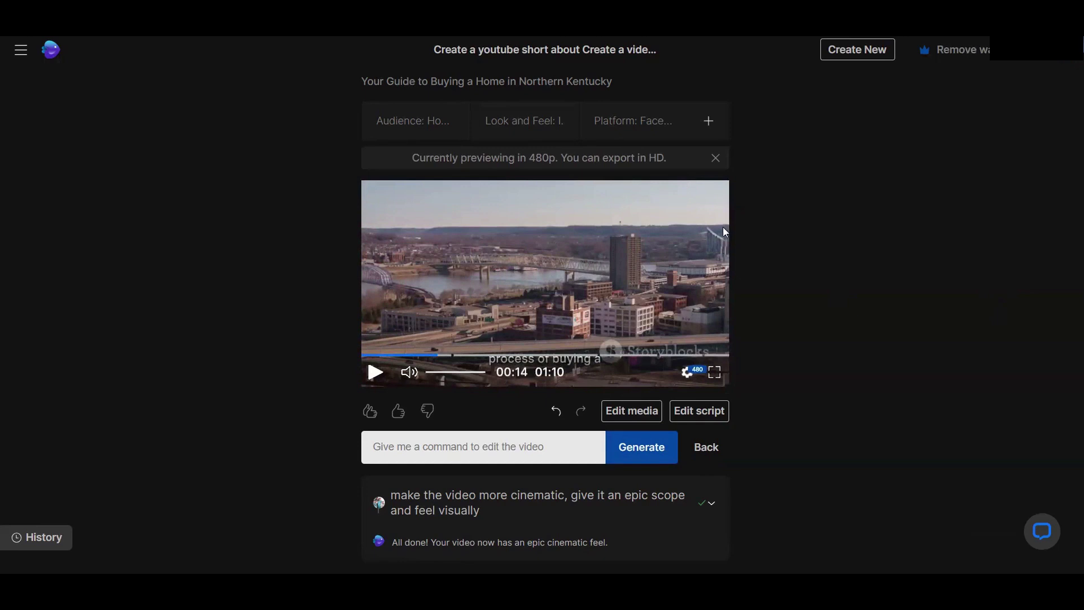
{"action": "left_click", "coordinate": [371, 379]}
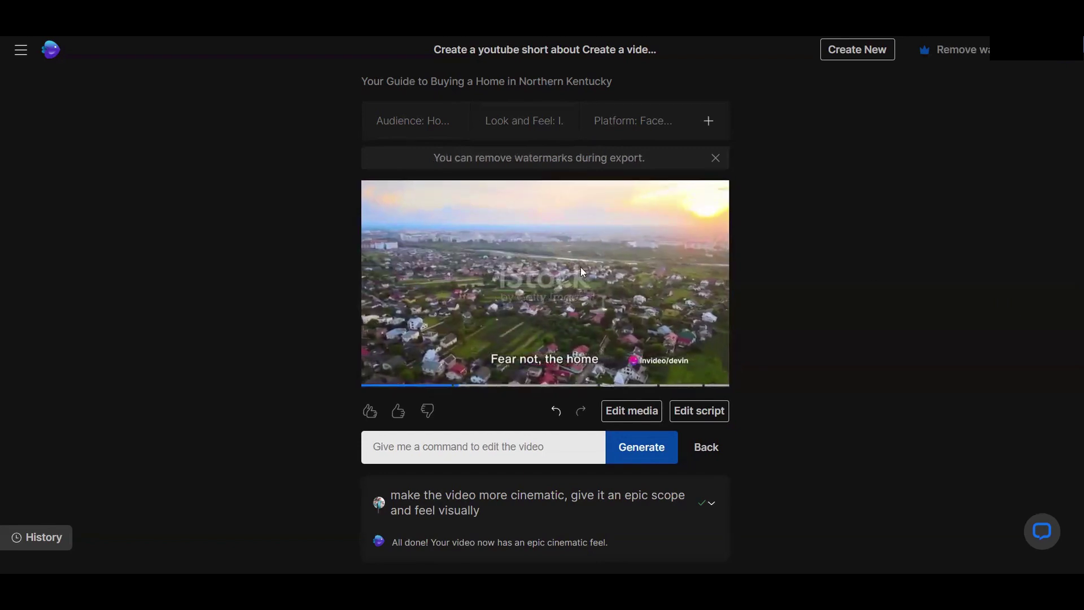
{"action": "left_click", "coordinate": [376, 373]}
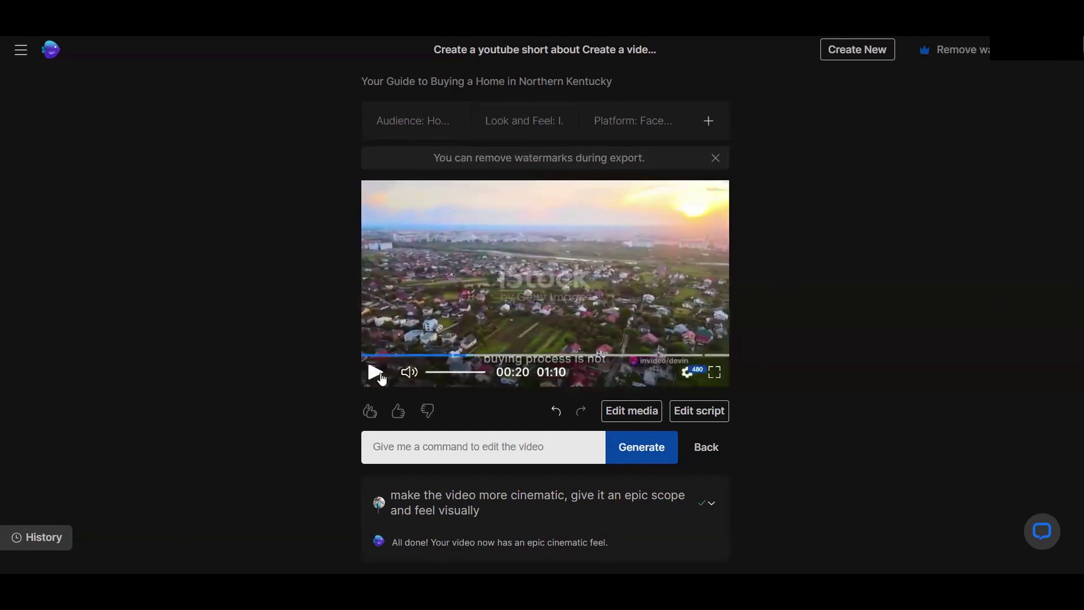
{"action": "left_click", "coordinate": [376, 373]}
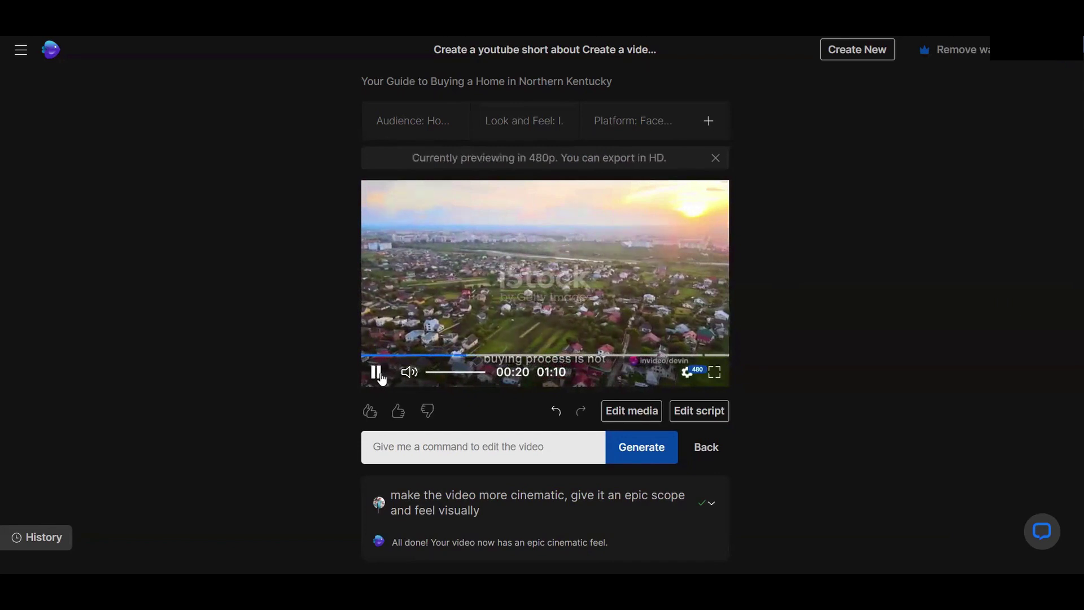
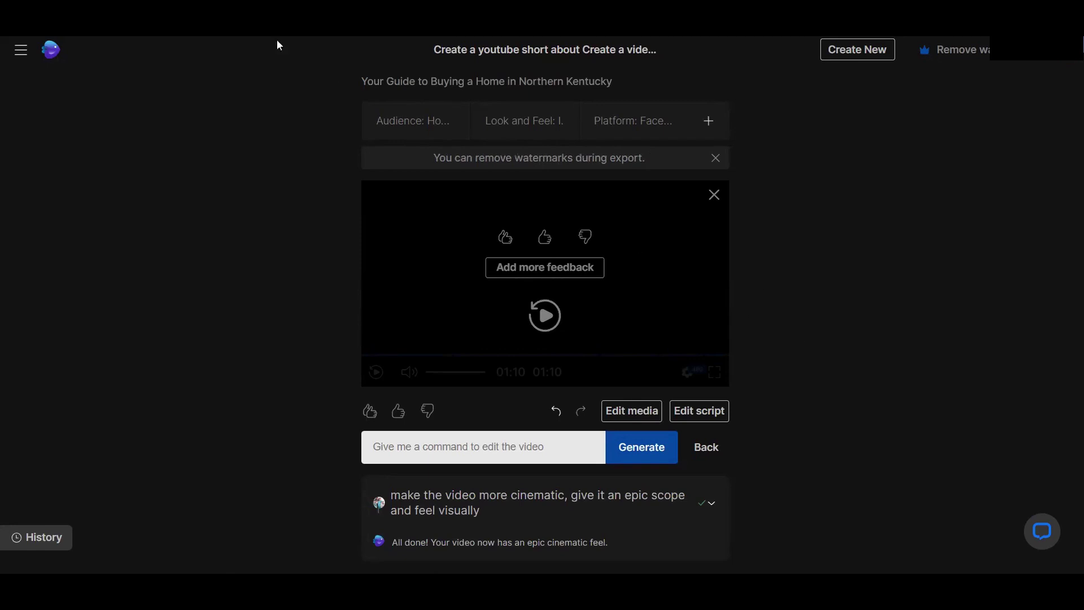
Open the earlier project "Burger Hunt: Top 5 Spots in Northern Kentucky" from the home page and preview its opening seconds.
{"action": "left_click", "coordinate": [19, 50]}
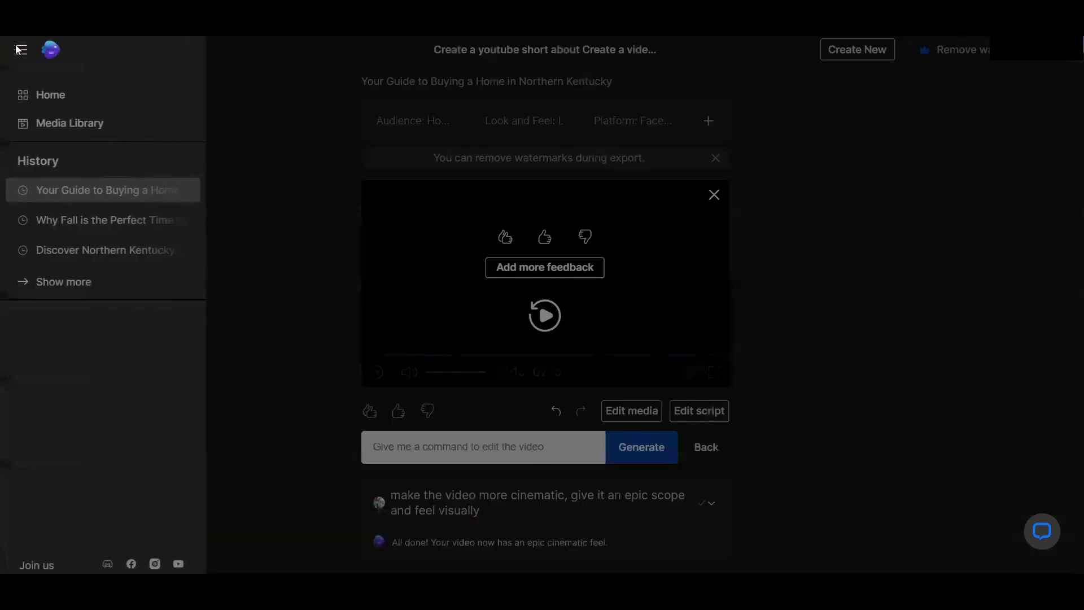
{"action": "left_click", "coordinate": [48, 96]}
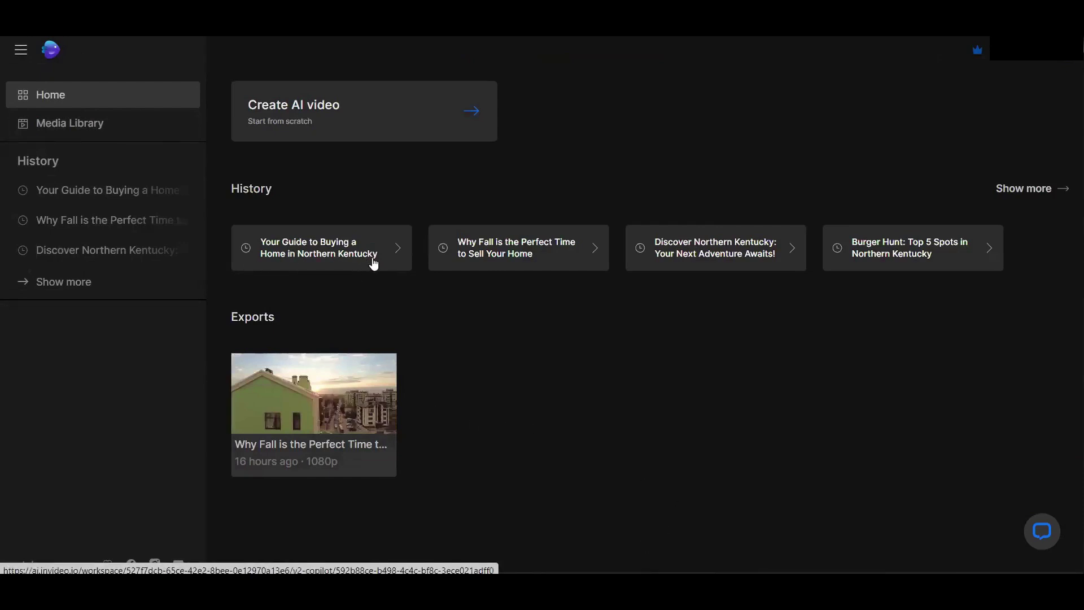
{"action": "left_click", "coordinate": [928, 260]}
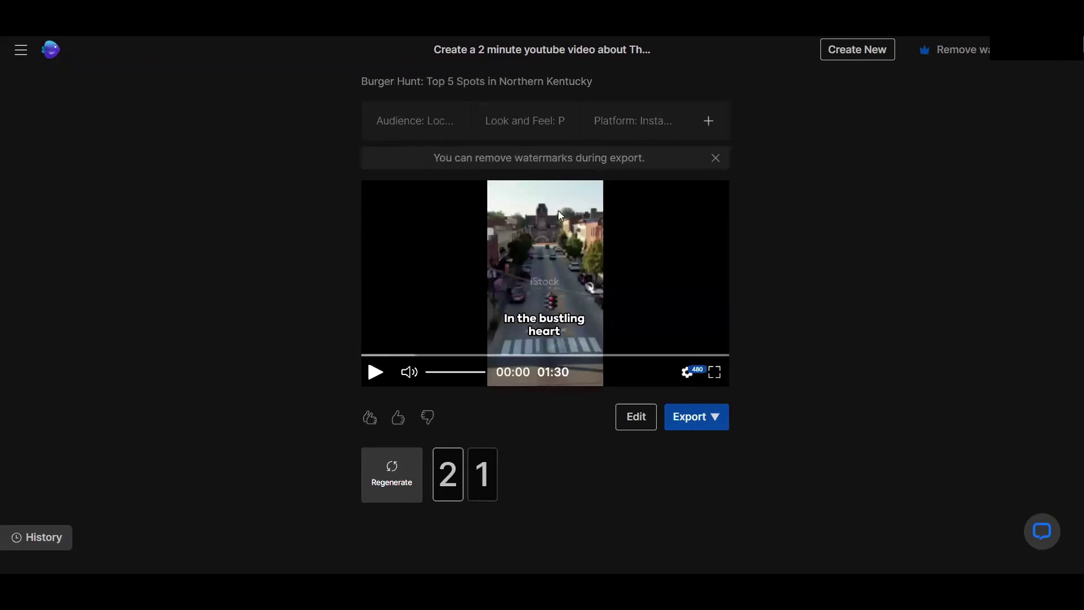
{"action": "left_click", "coordinate": [375, 380]}
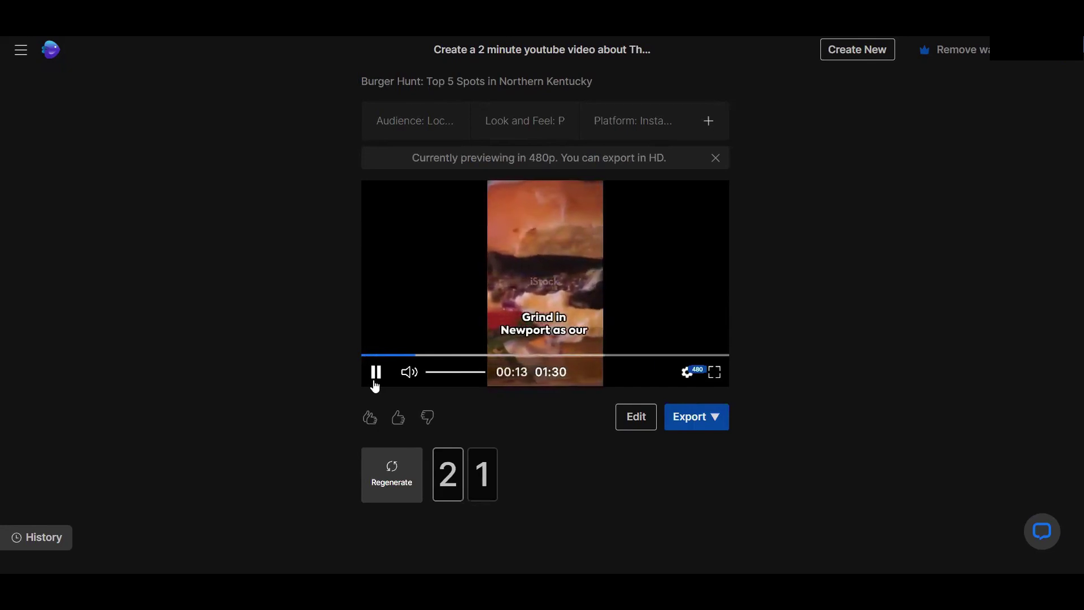
{"action": "left_click", "coordinate": [375, 373]}
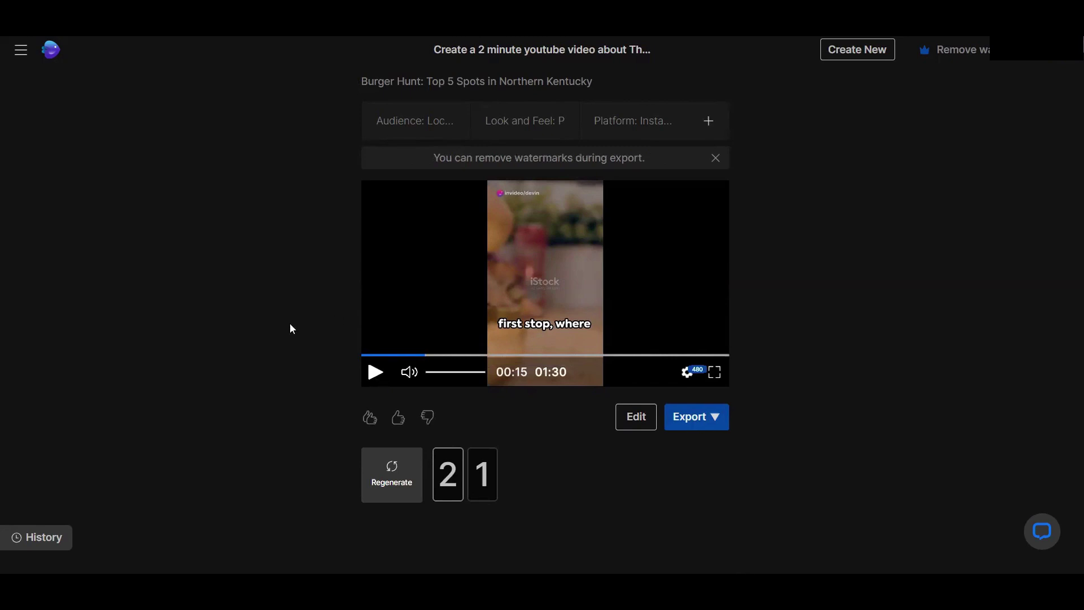
Open the project "Discover Northern Kentucky: Your Next Adventure Awaits!" from the home page, preview its opening, and return to the home page.
{"action": "left_click", "coordinate": [22, 52]}
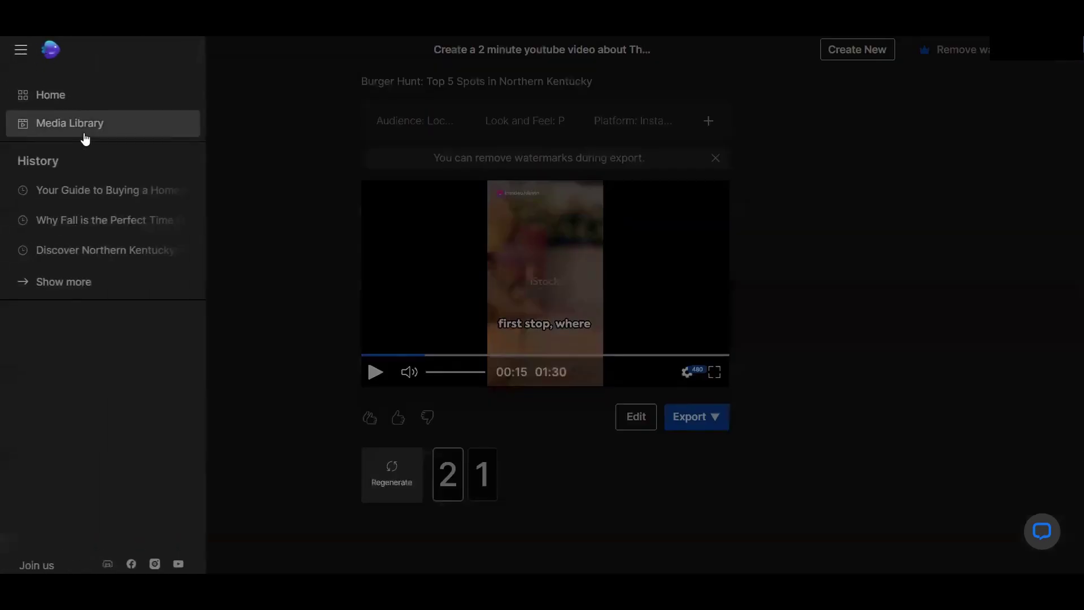
{"action": "left_click", "coordinate": [72, 104]}
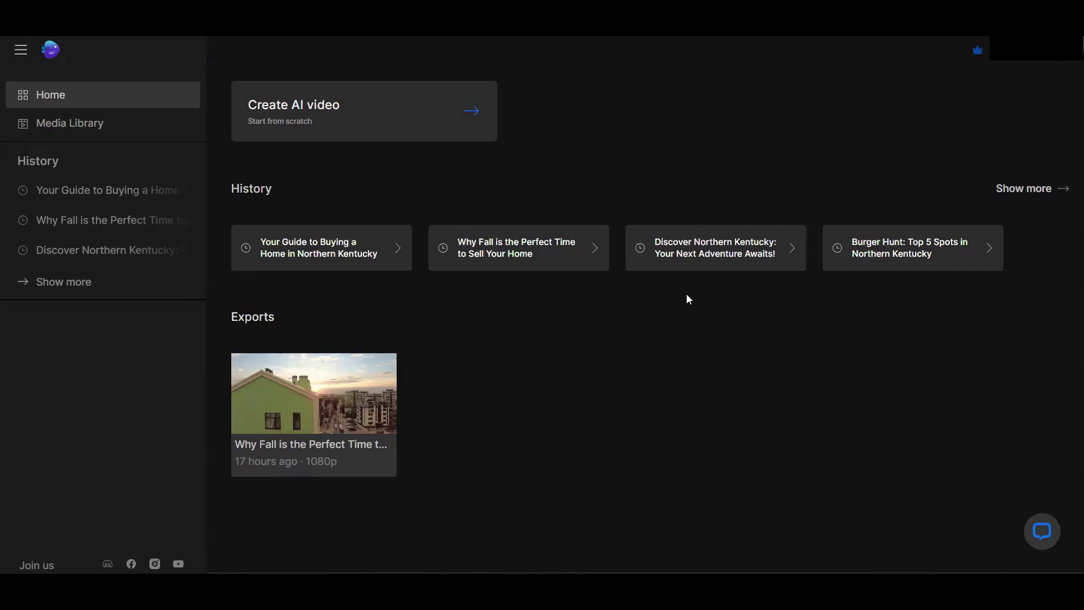
{"action": "left_click", "coordinate": [704, 257]}
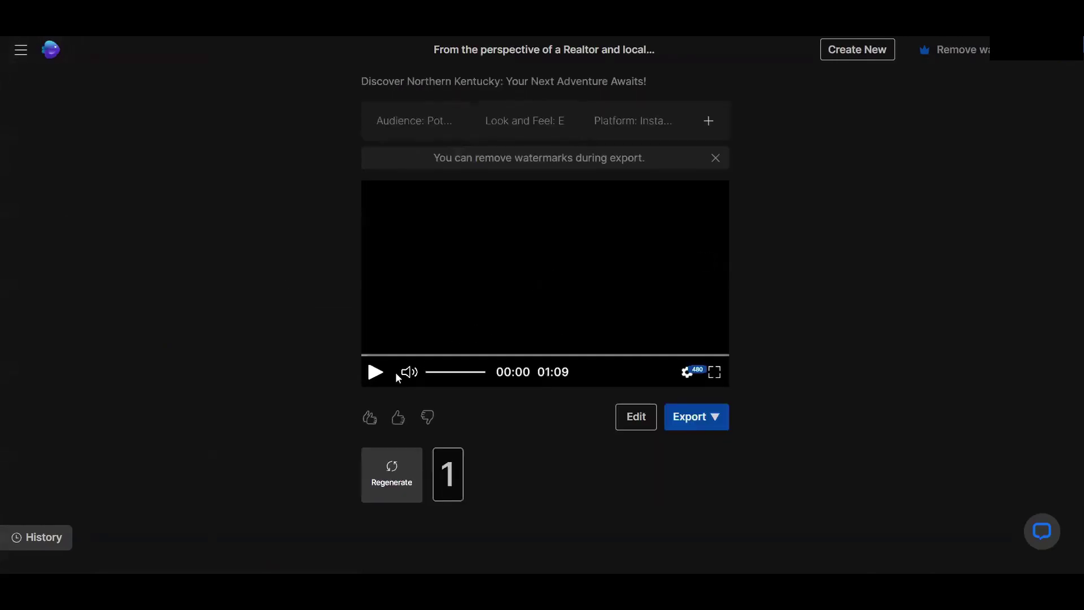
{"action": "left_click", "coordinate": [375, 373]}
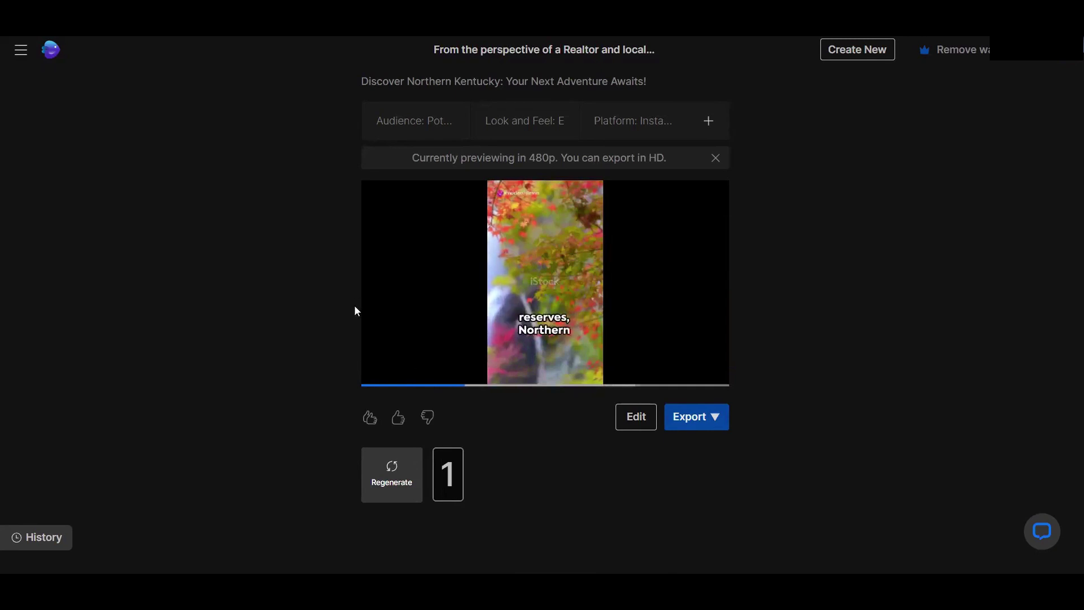
{"action": "left_click", "coordinate": [374, 371]}
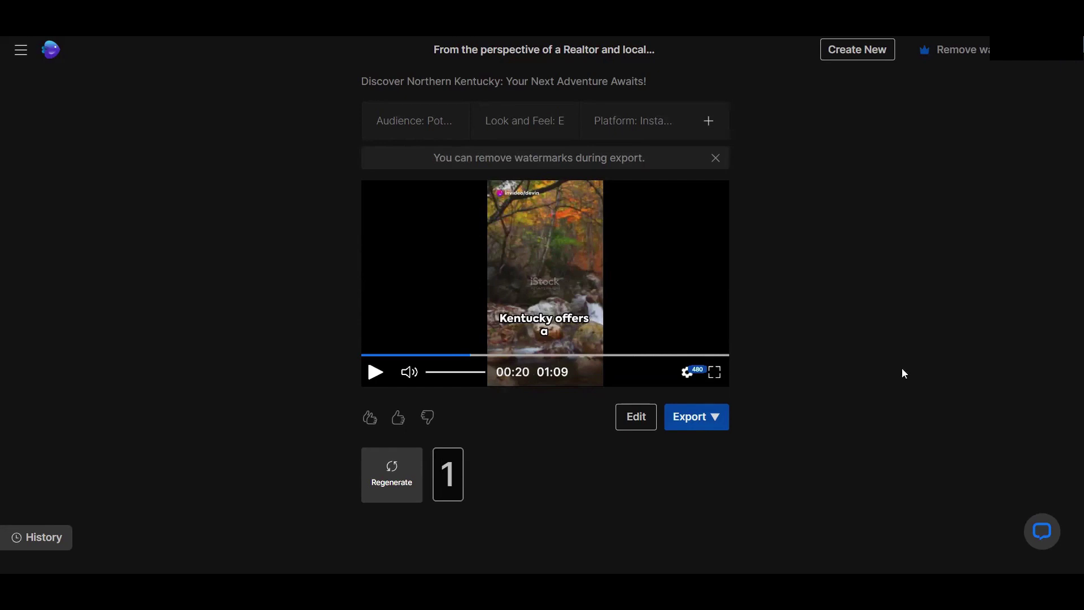
{"action": "left_click", "coordinate": [57, 53]}
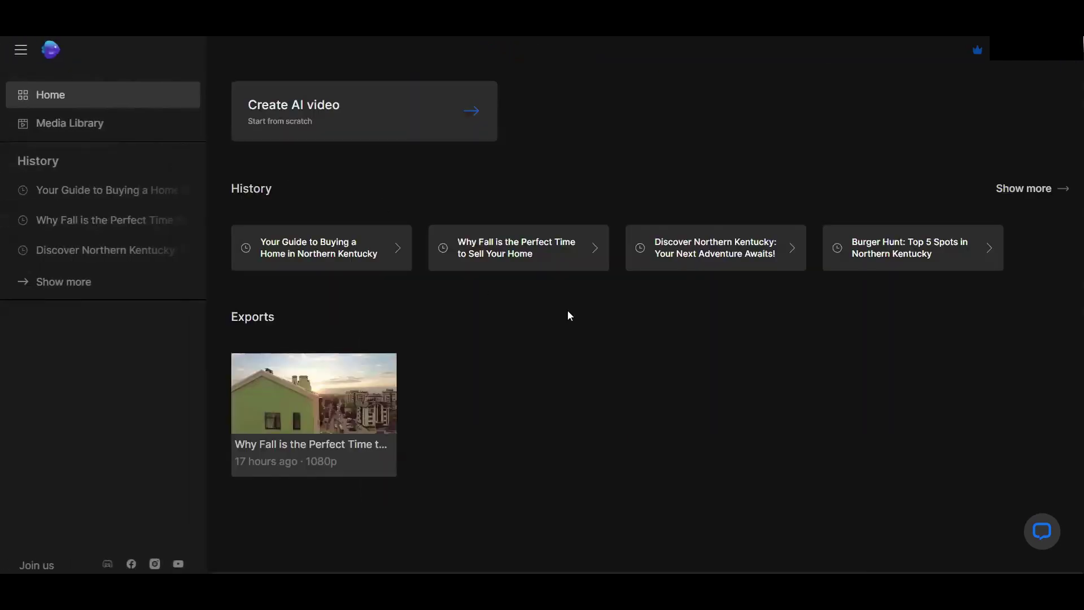